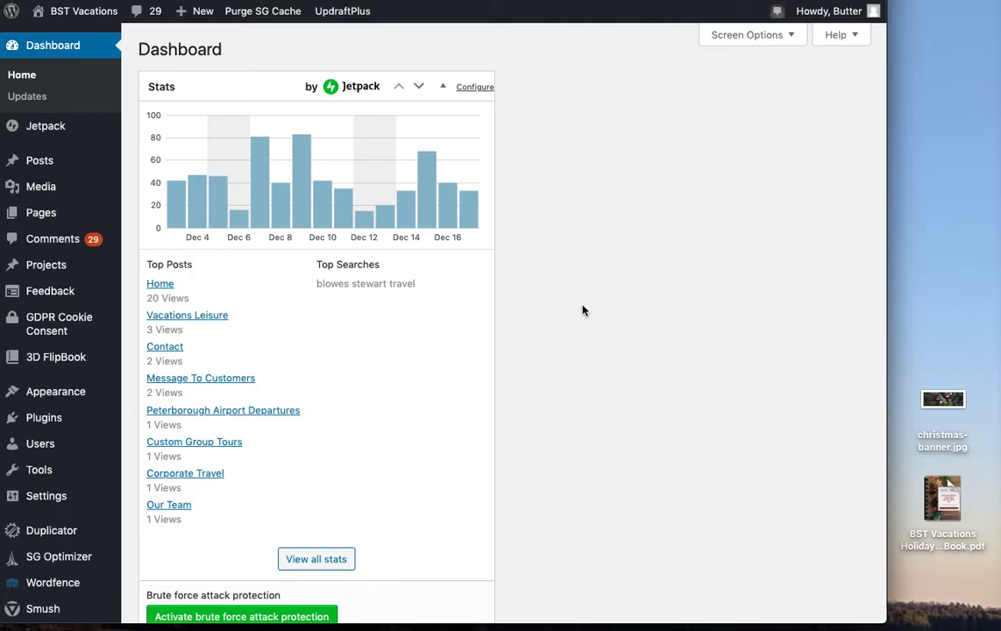
Create a new page on the site.
mouse_move(200, 14)
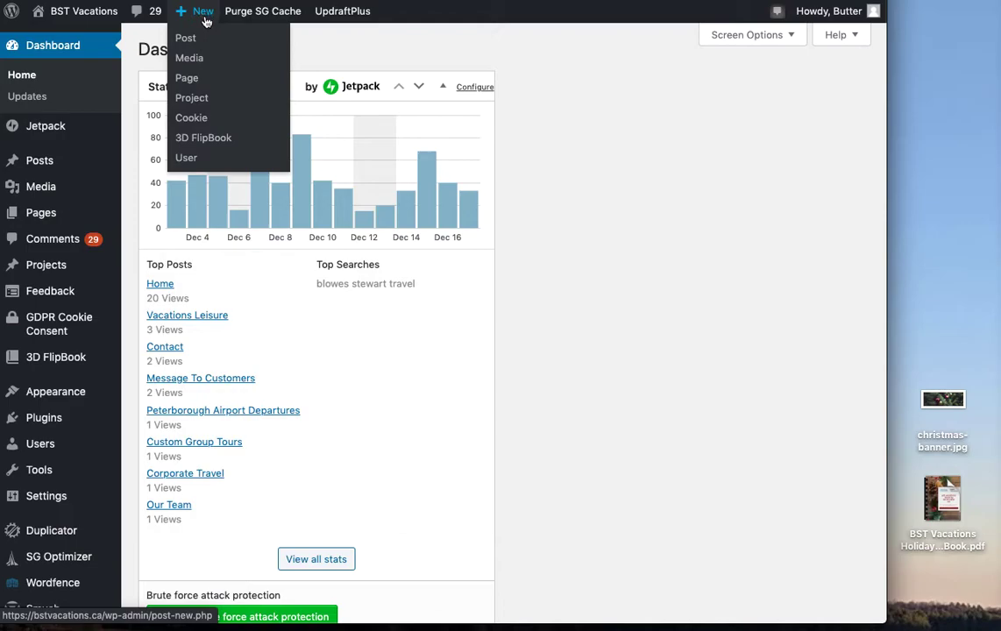
click(195, 84)
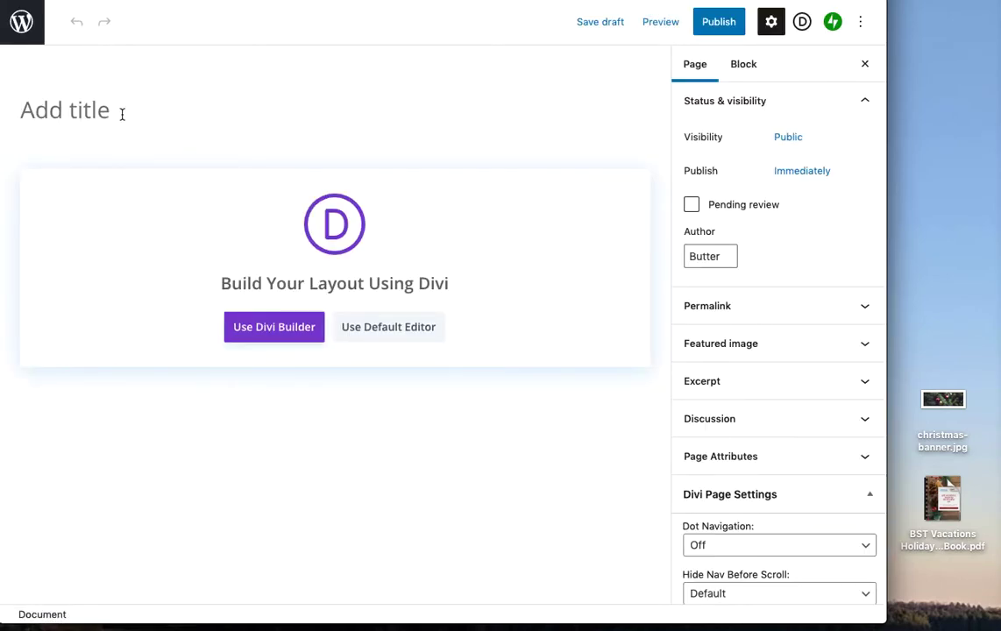
Preview the BST Vacations Holiday Recipe Book PDF from the desktop.
click(945, 492)
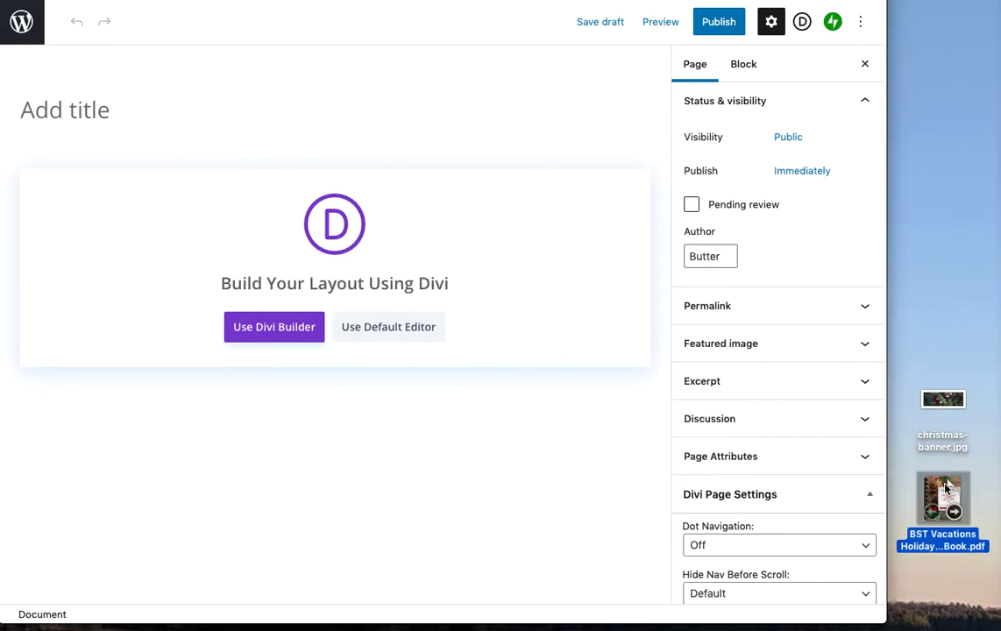
double_click(944, 489)
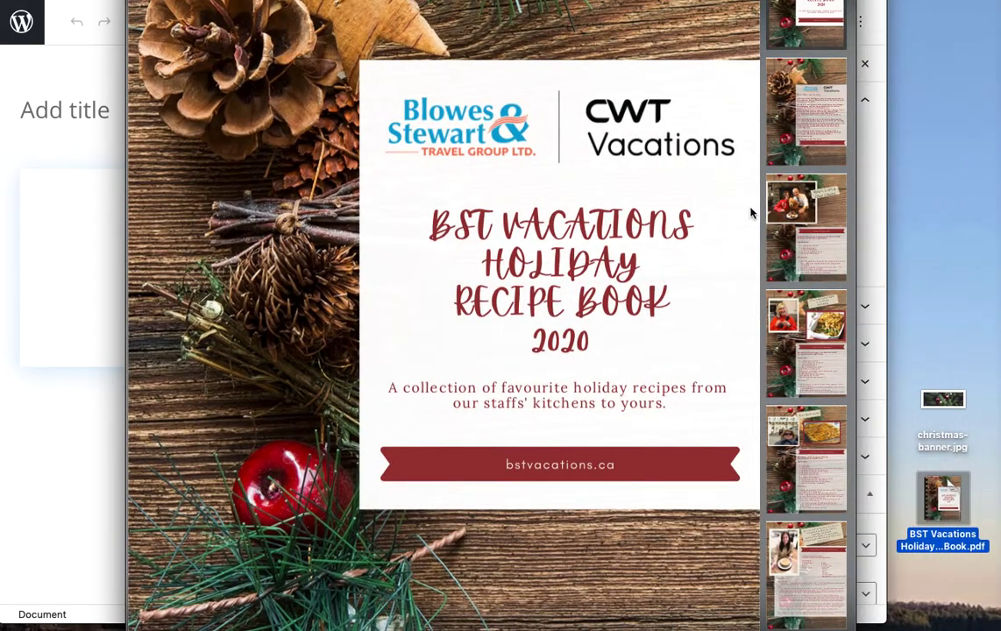
key(space)
click(195, 126)
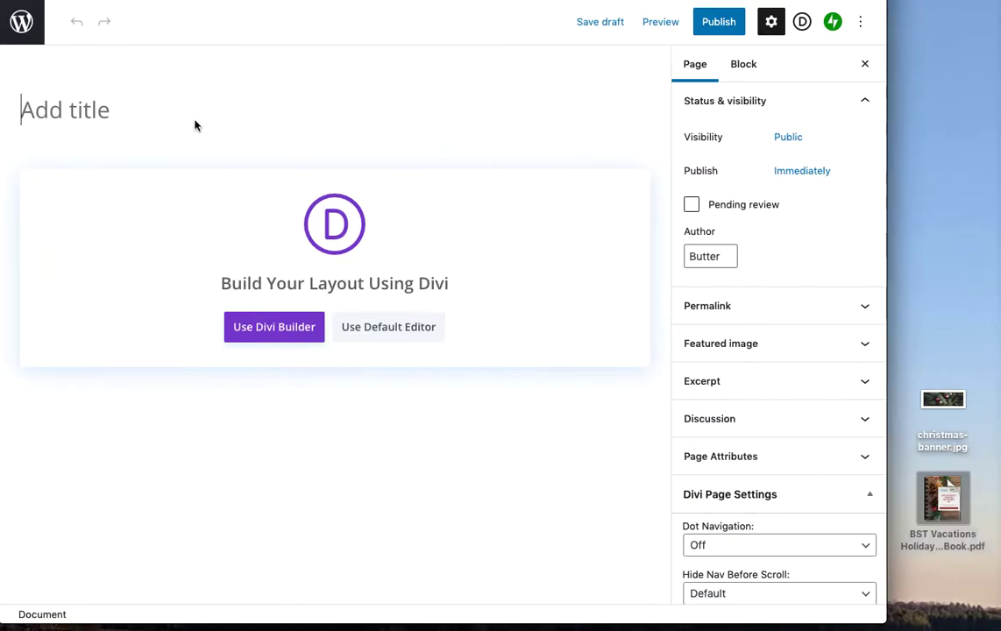
click(947, 484)
key(space)
key(space)
Title the page "Holiday Recipe Book 2020" and publish it.
click(89, 111)
text(Ho)
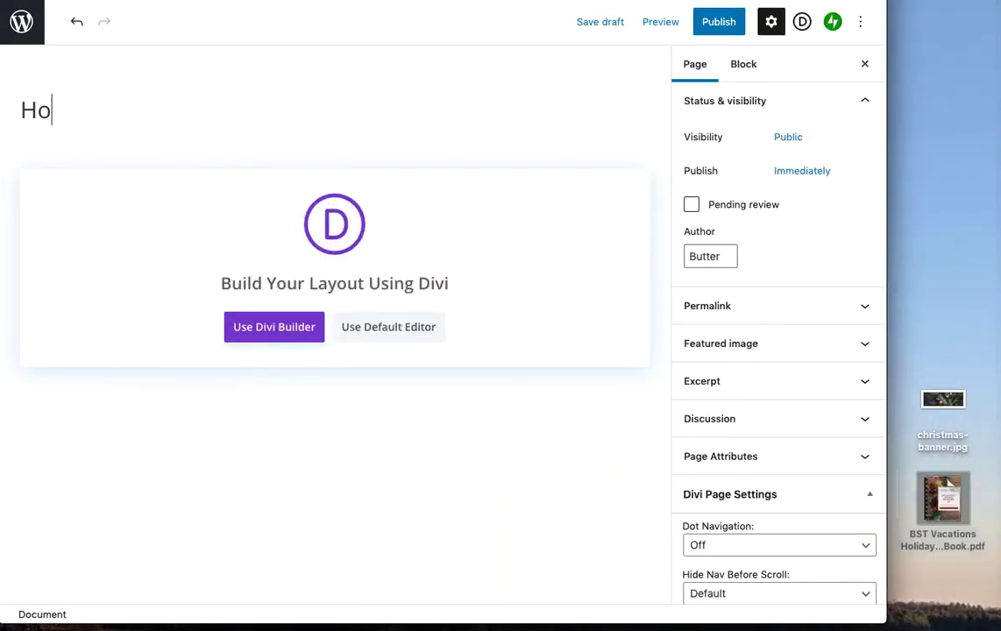
text(liday Recip)
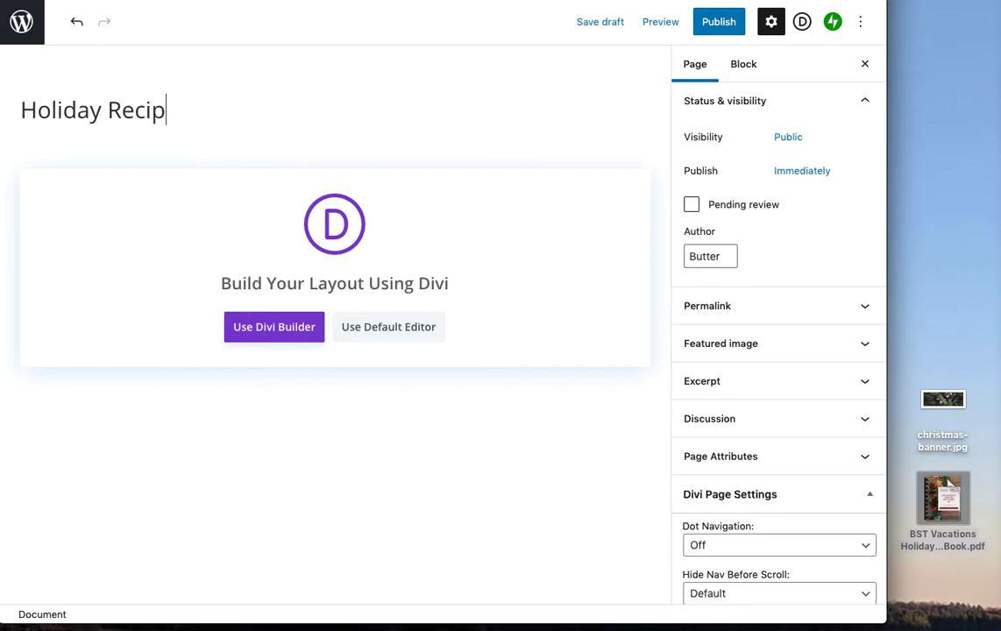
text(e Book 2020)
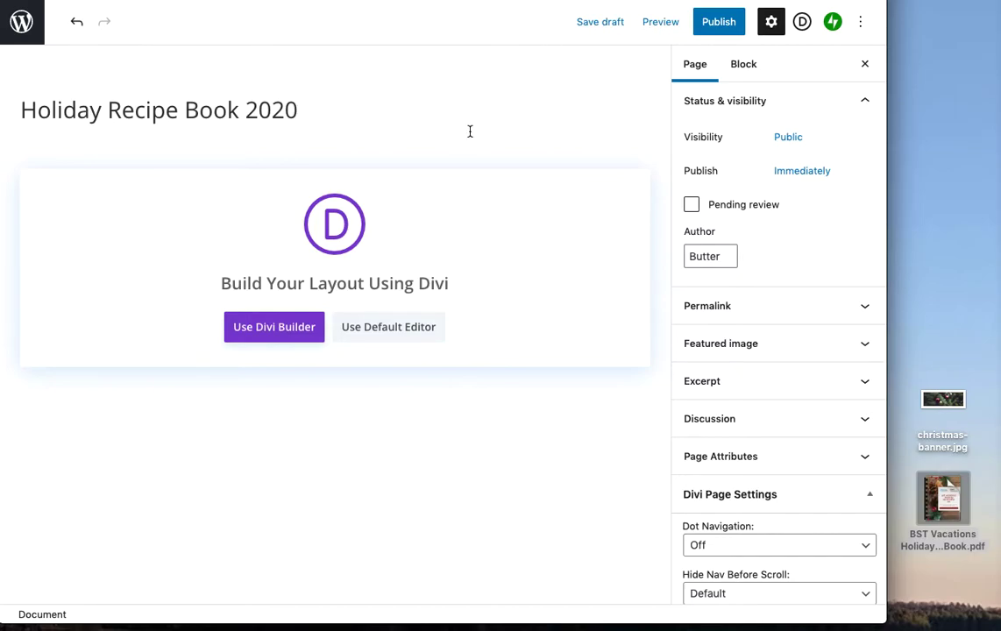
click(722, 28)
click(723, 28)
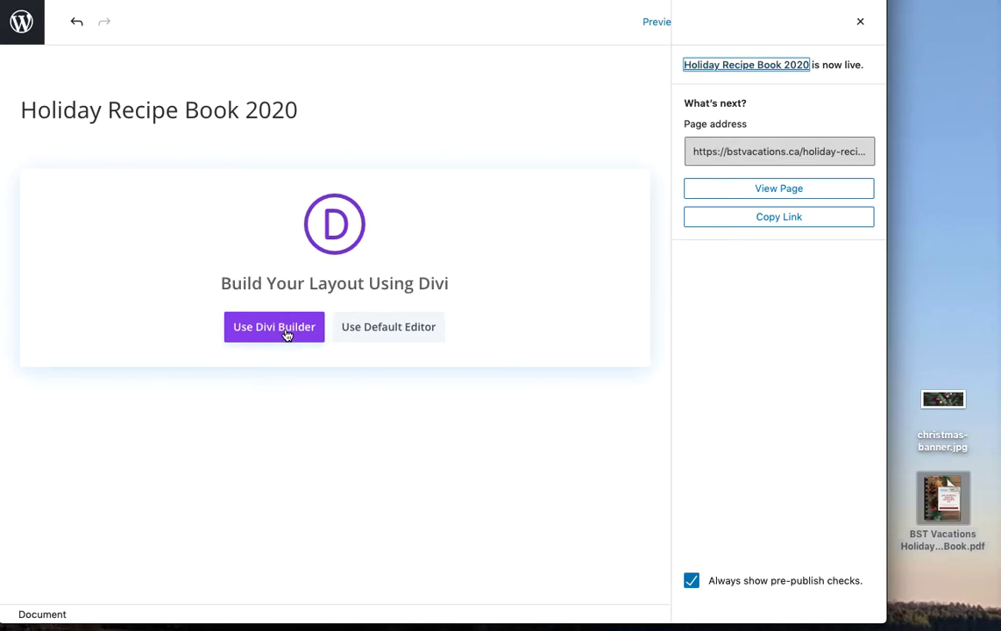
Open the page in the Divi Builder and clone the layout of the existing About Us page.
click(302, 334)
click(302, 334)
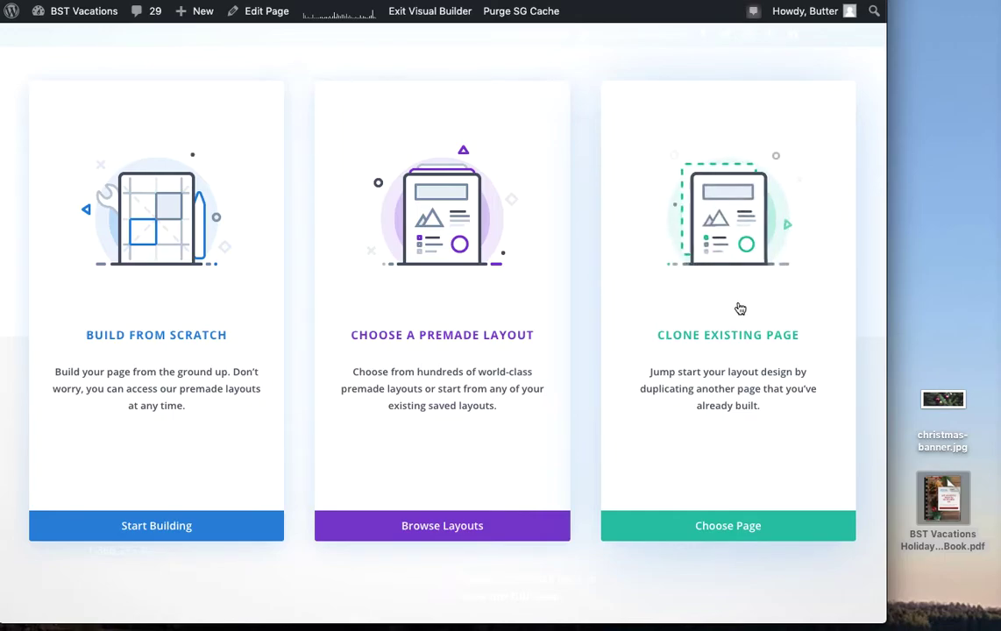
click(749, 313)
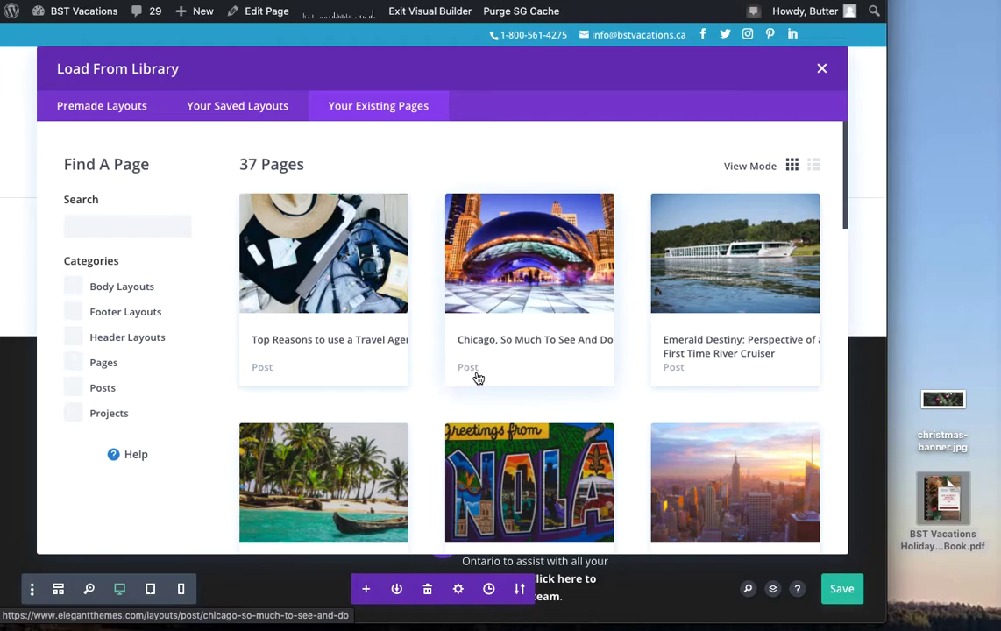
scroll(545, 377, down, 5)
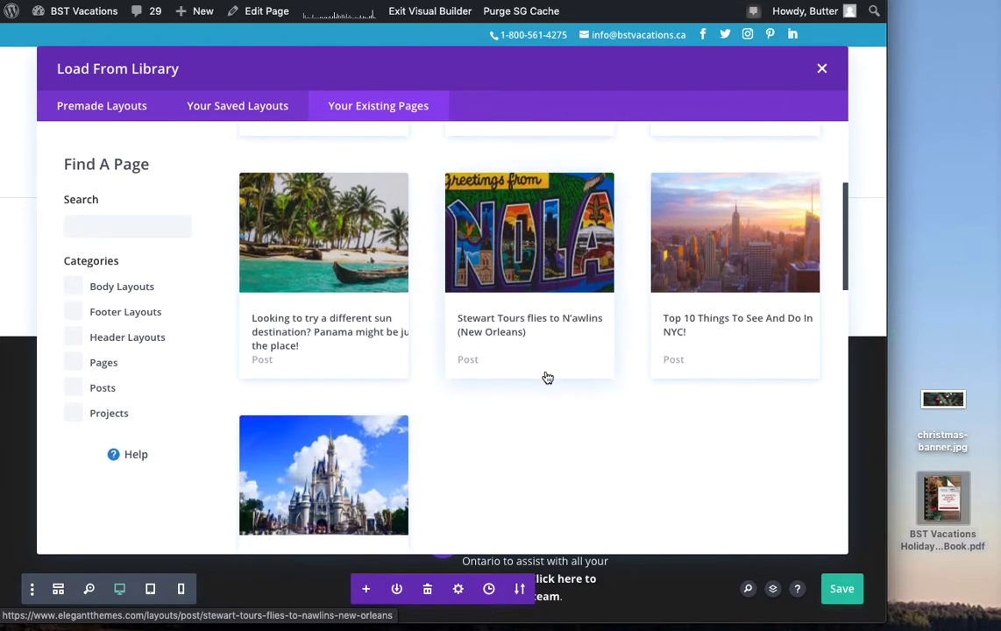
scroll(547, 377, down, 8)
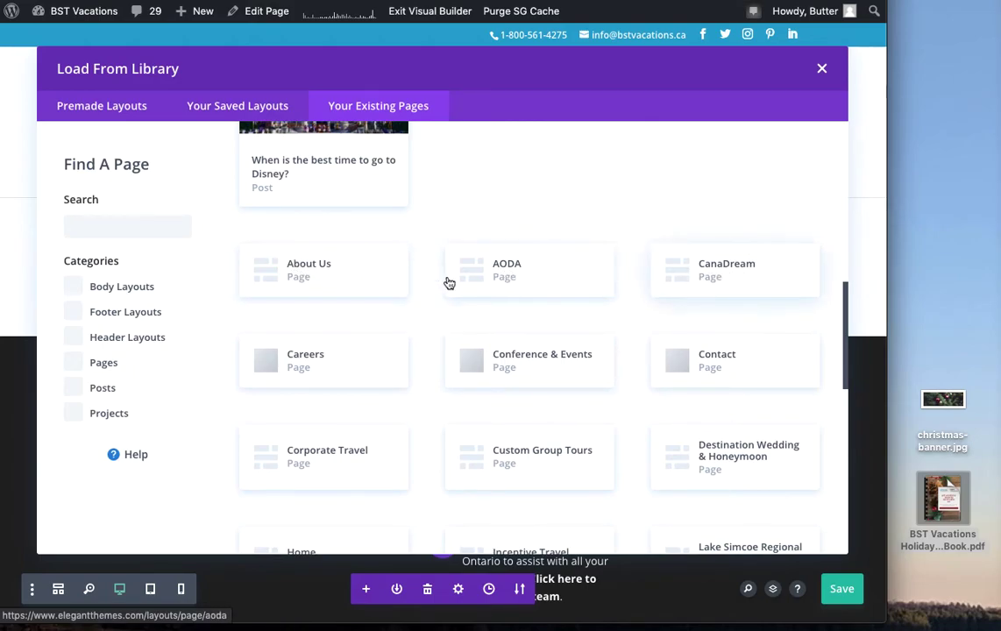
click(336, 296)
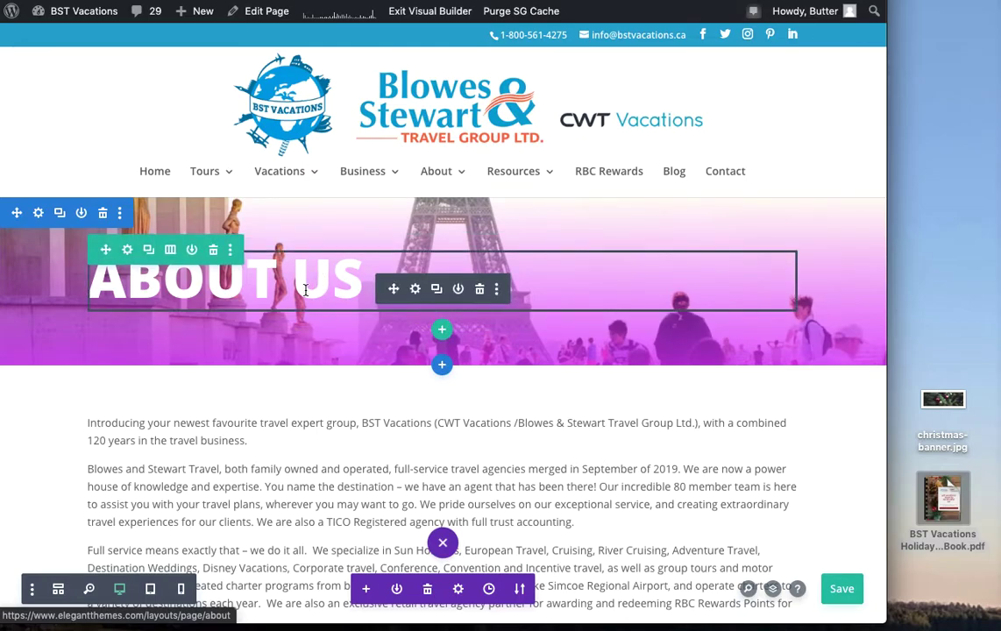
Replace the "ABOUT US" banner heading with "HOLIDAY RECIPE BOOK 2020".
scroll(306, 292, down, 1)
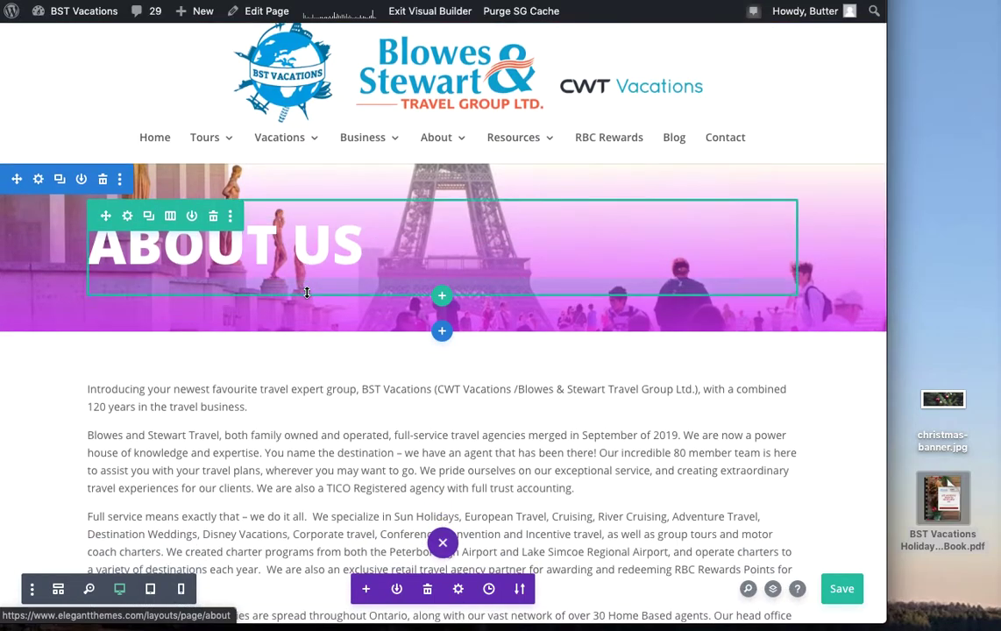
triple_click(309, 254)
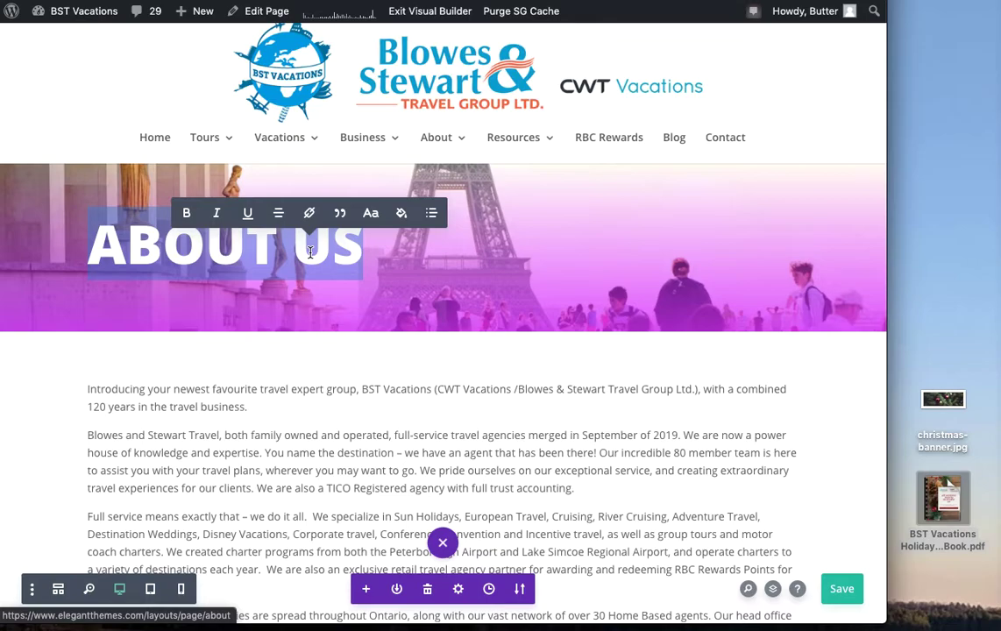
text(HLIDA)
key(BackSpace)
key(BackSpace)
key(BackSpace)
key(BackSpace)
text(OLIDAY RCE)
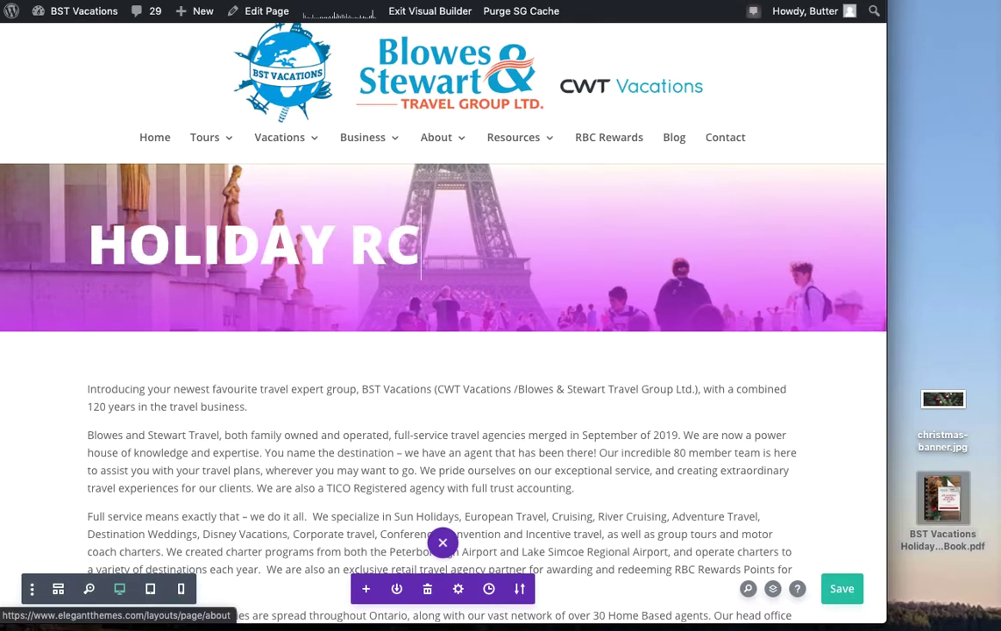
key(BackSpace)
key(BackSpace)
text(ECIPE )
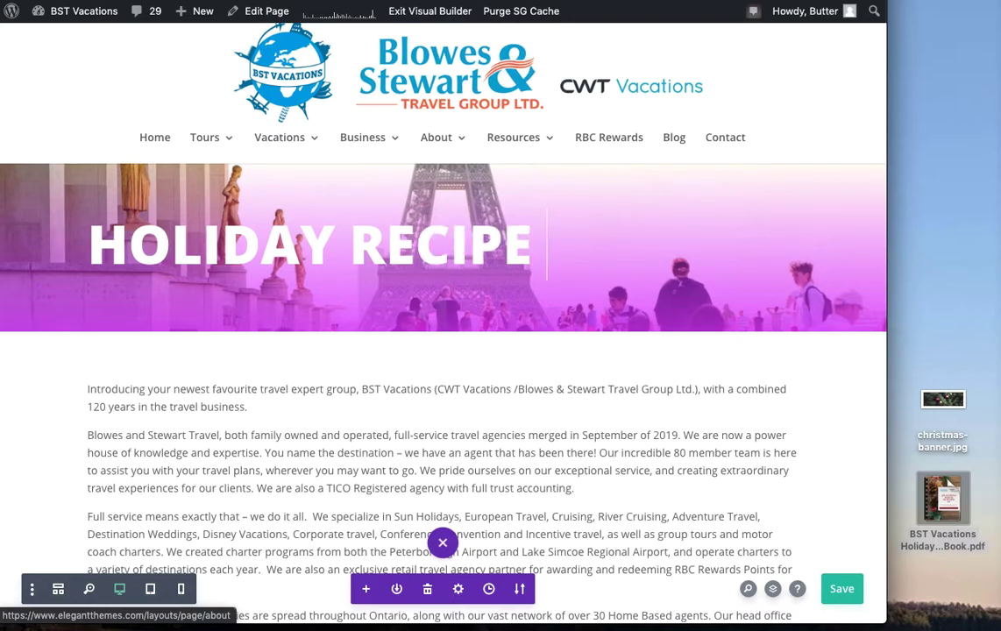
text(BOOK 2020)
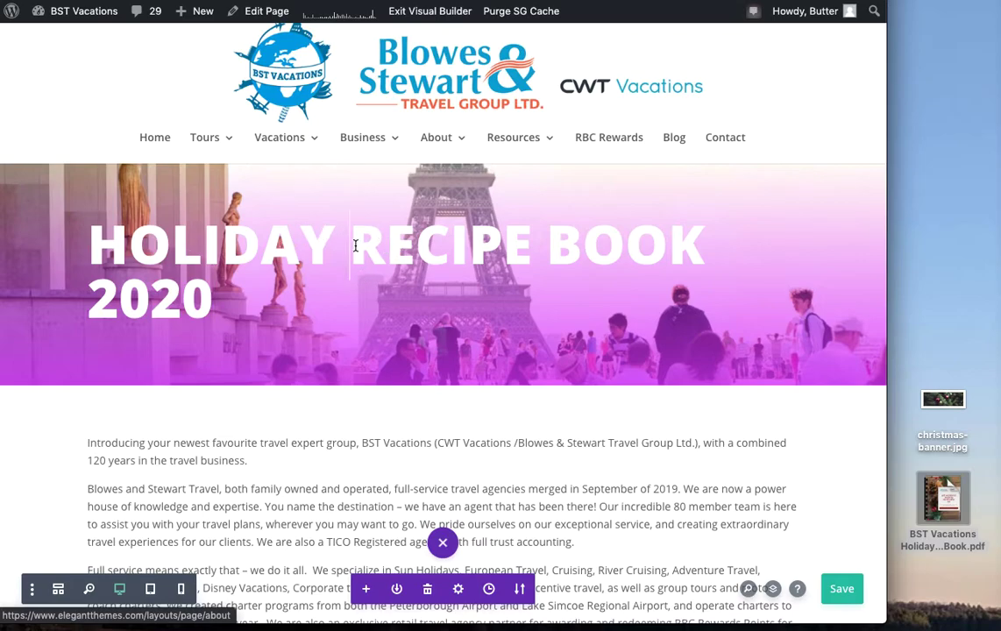
Try breaking the banner heading onto separate lines before RECIPE, BOOK and 2020.
key(Return)
key(Right)
key(Right)
key(Right)
key(Right)
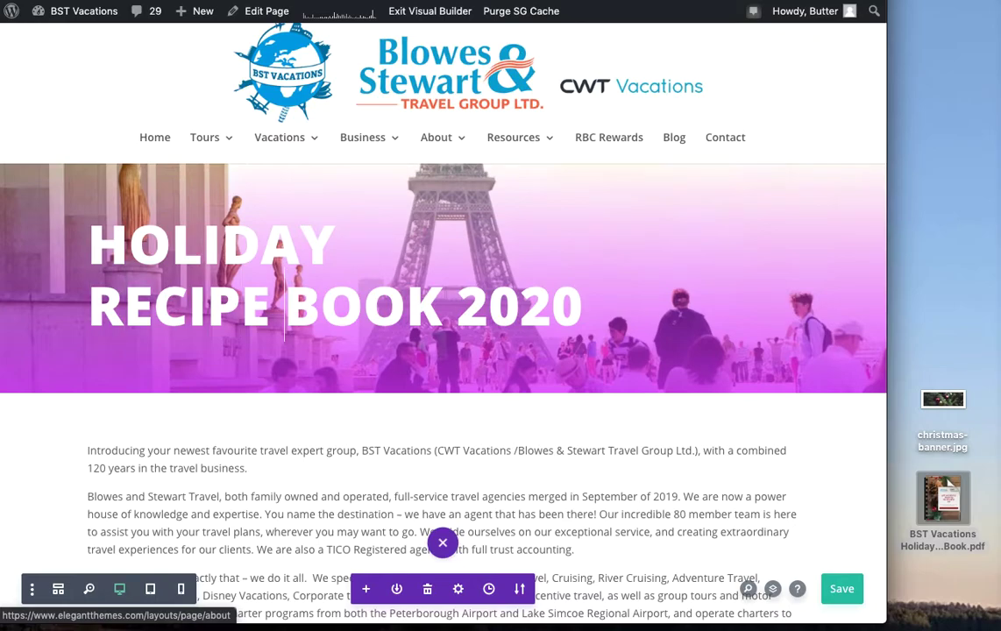
key(Return)
key(Right)
key(Right)
key(Right)
key(Right)
key(Right)
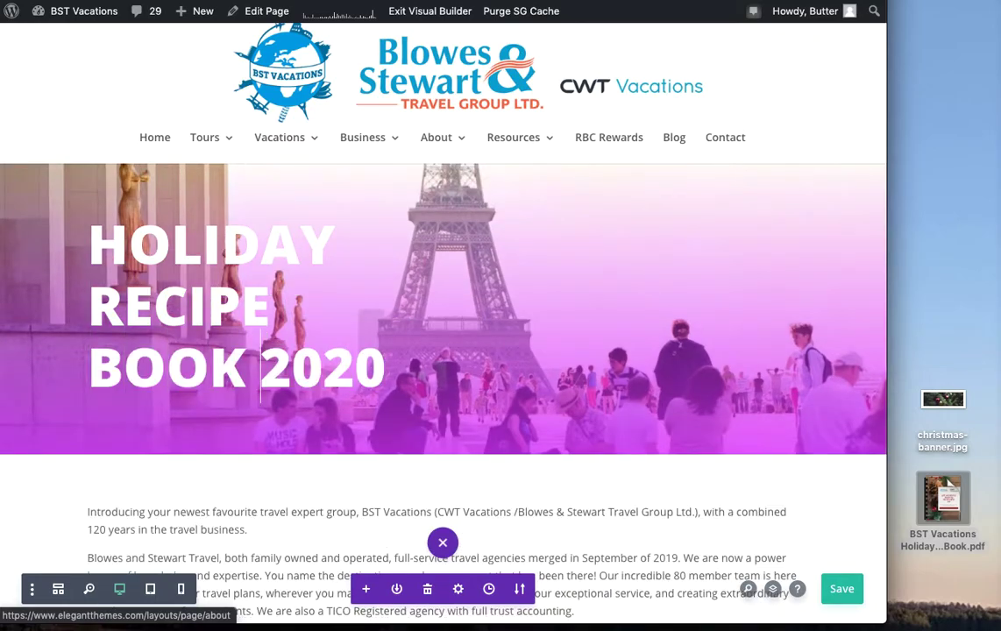
key(Return)
Undo the line breaks added to the banner heading.
key(BackSpace)
key(ctrl+z)
key(ctrl+z)
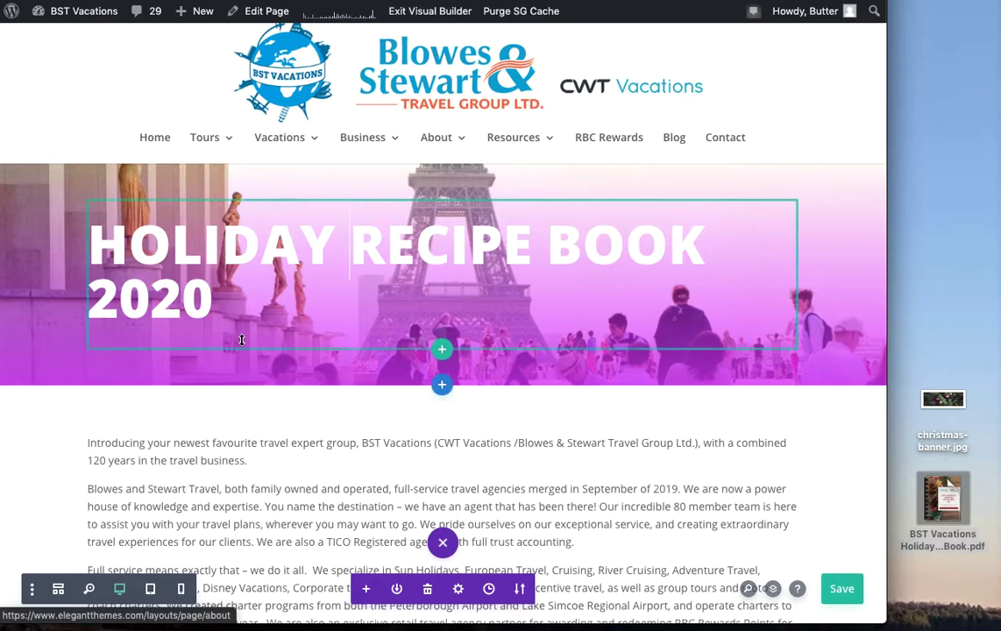
Break the banner heading so that "BOOK 2020" starts on a second line, and save the page.
click(551, 246)
key(Return)
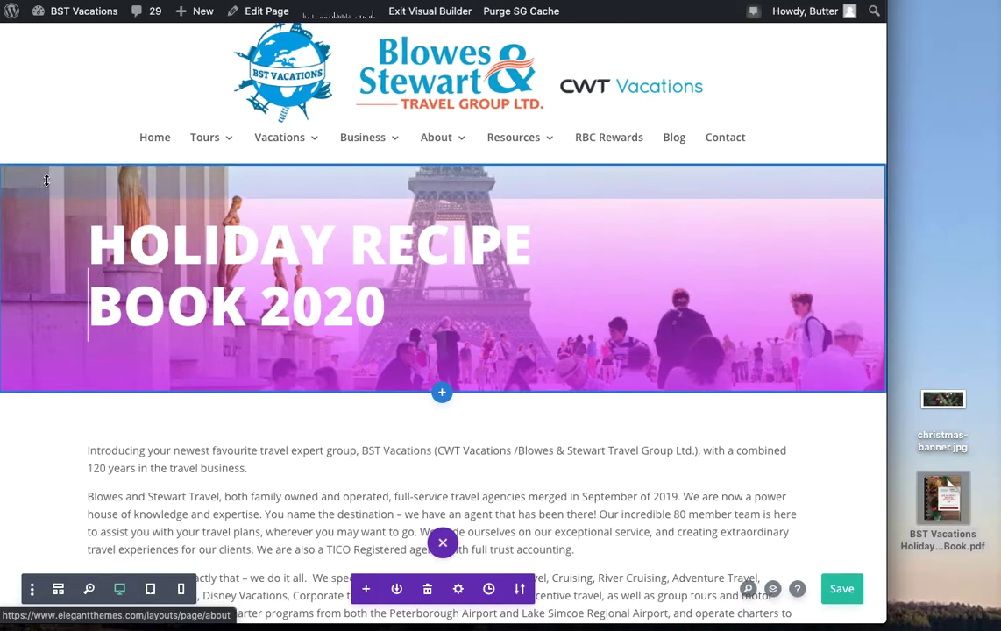
mouse_move(29, 209)
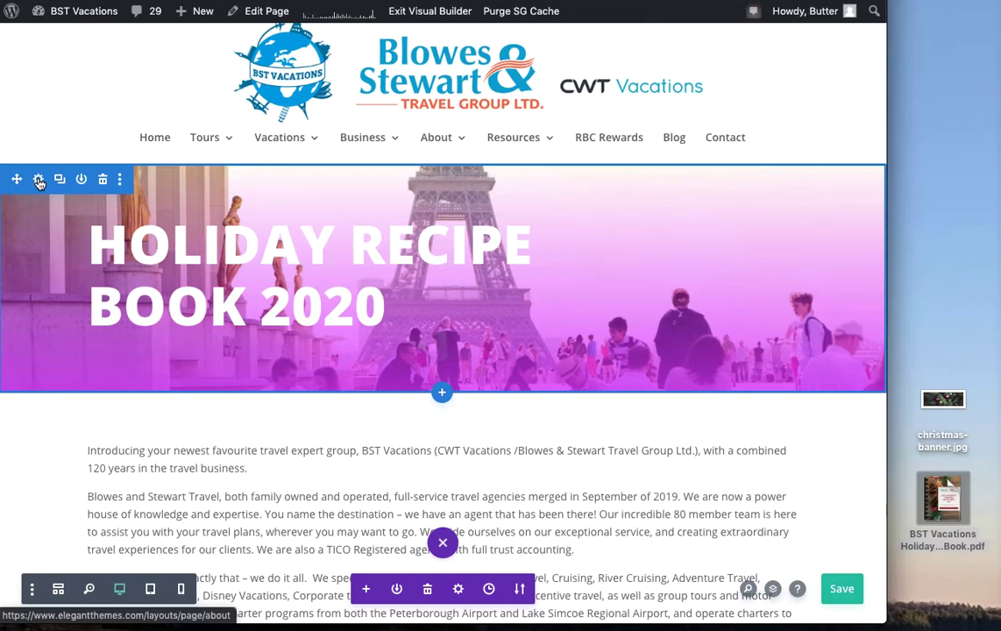
key(ctrl+s)
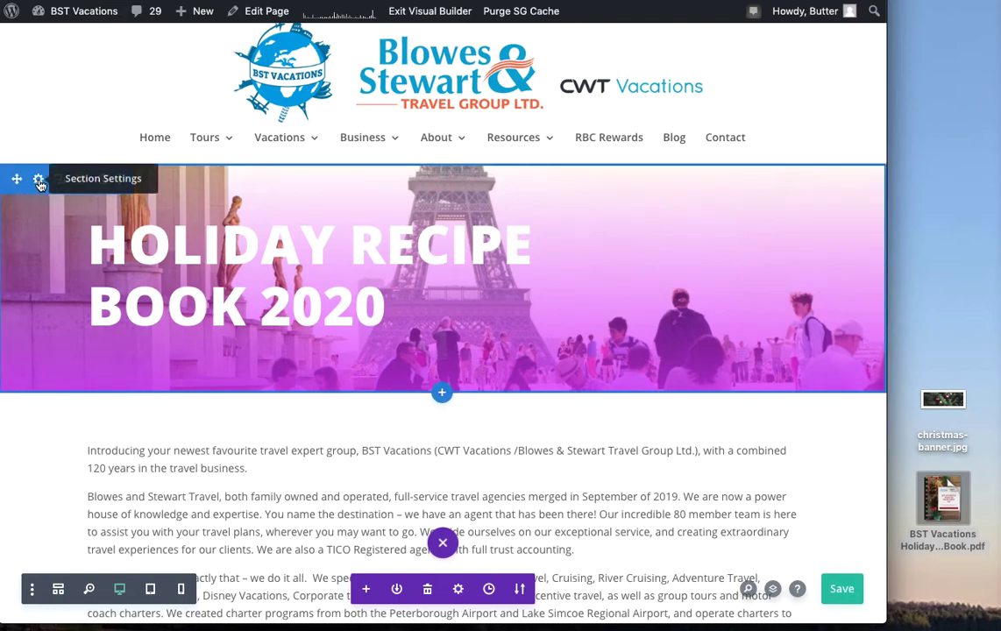
Open the banner section's background image selection and upload christmas-banner.jpg from the desktop to the media library.
click(39, 180)
click(619, 214)
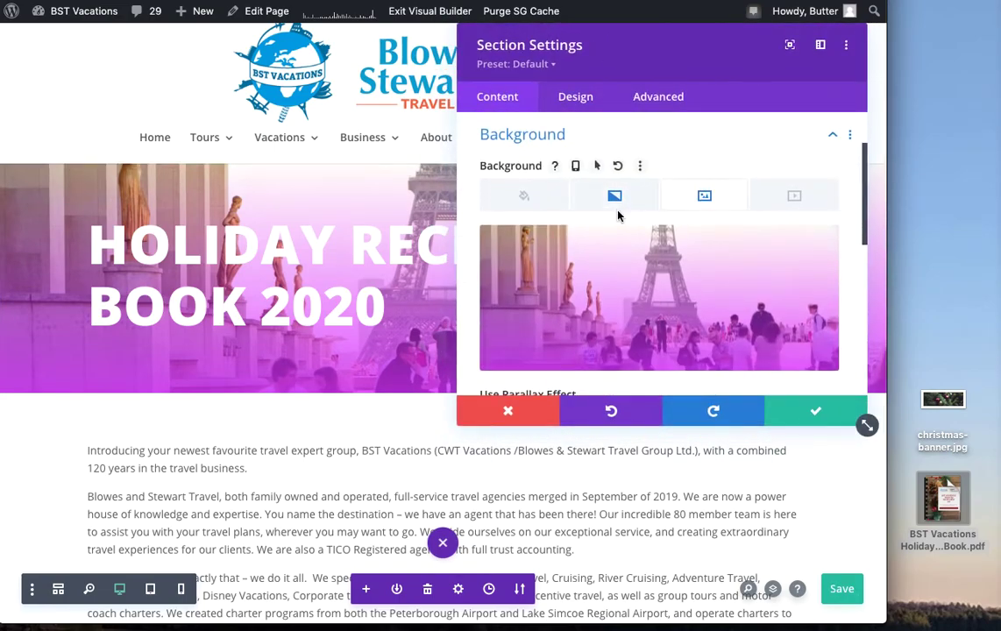
mouse_move(689, 318)
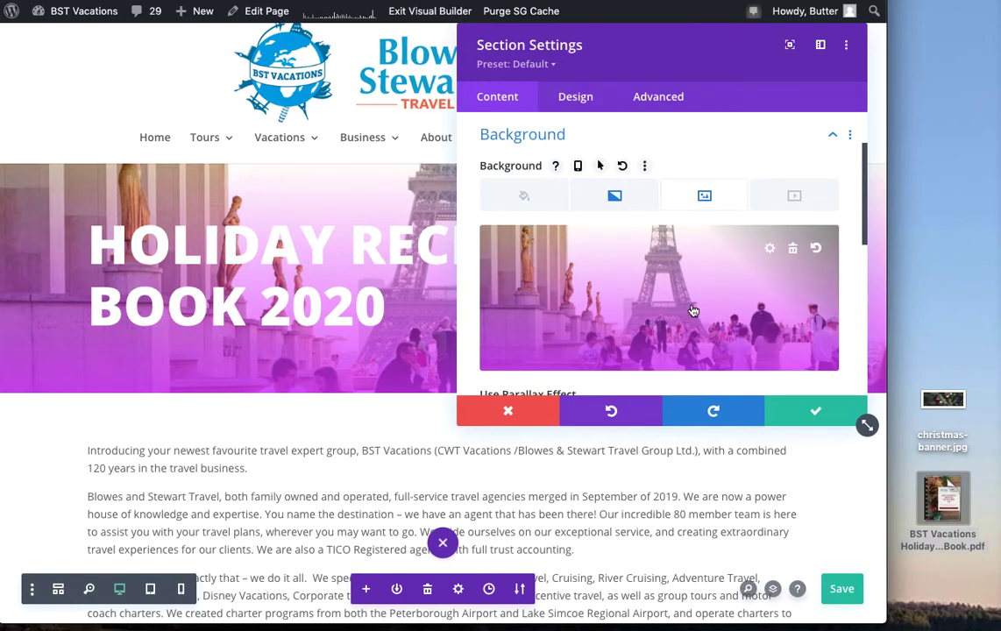
click(954, 404)
click(597, 277)
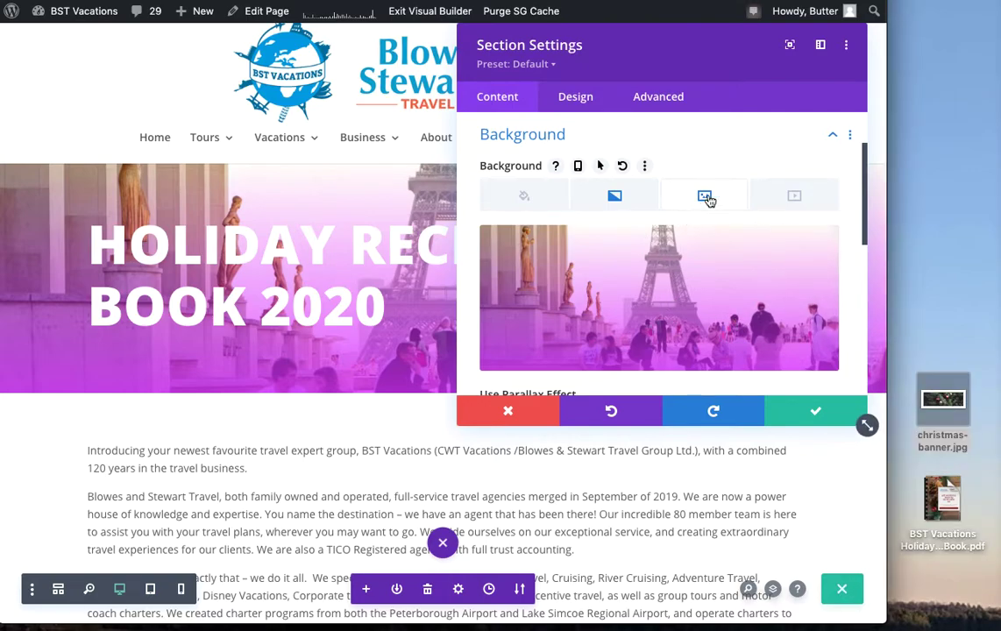
click(525, 195)
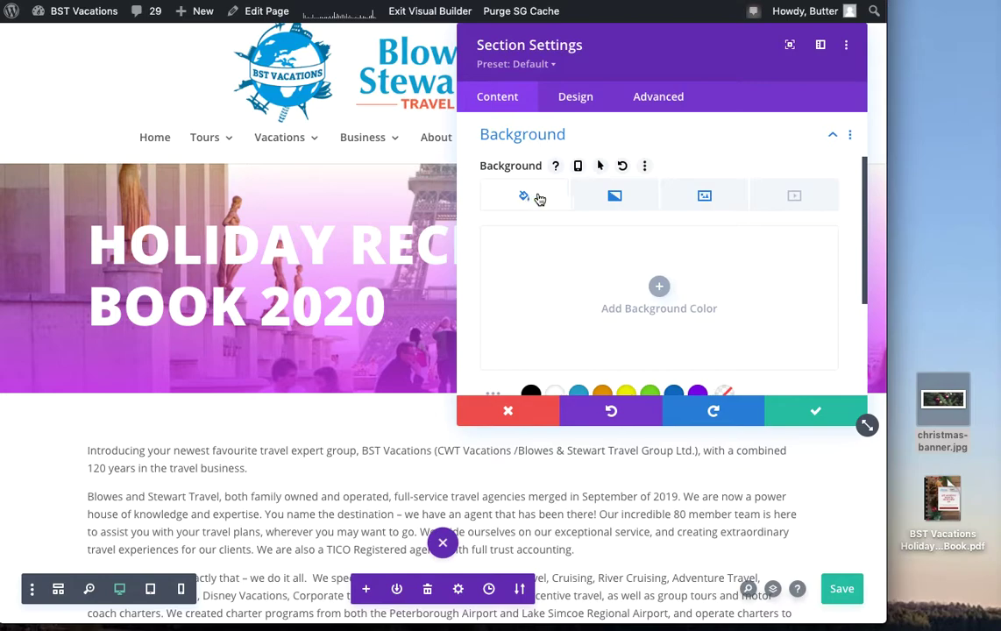
click(714, 201)
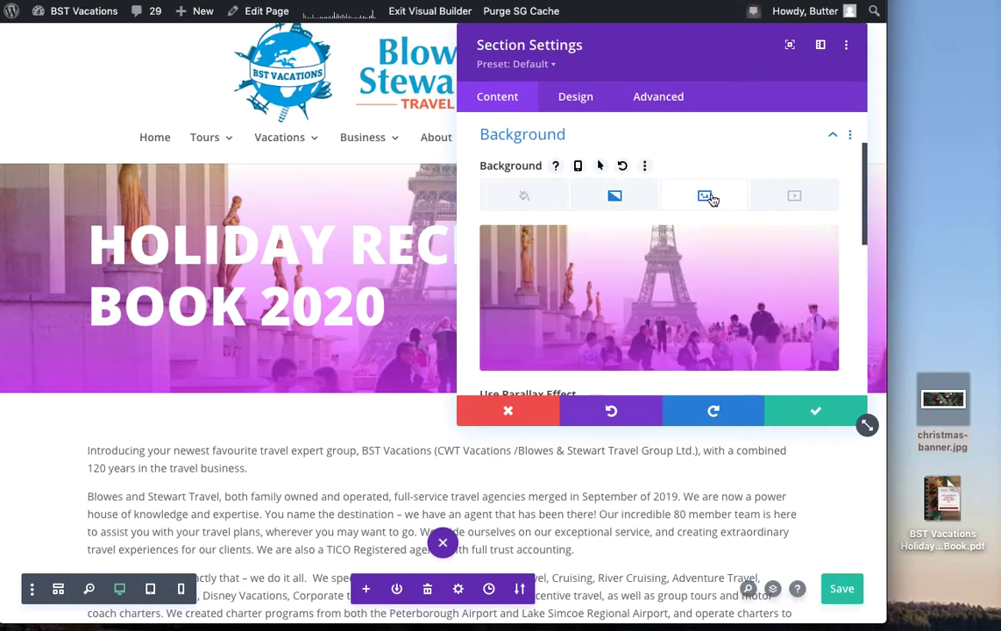
click(700, 291)
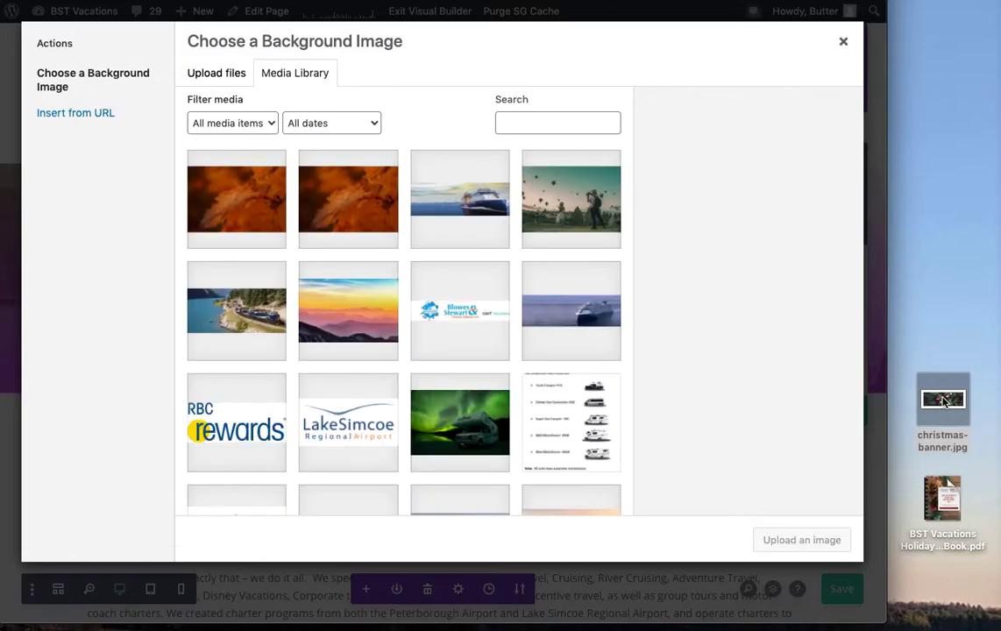
drag(945, 403, 507, 294)
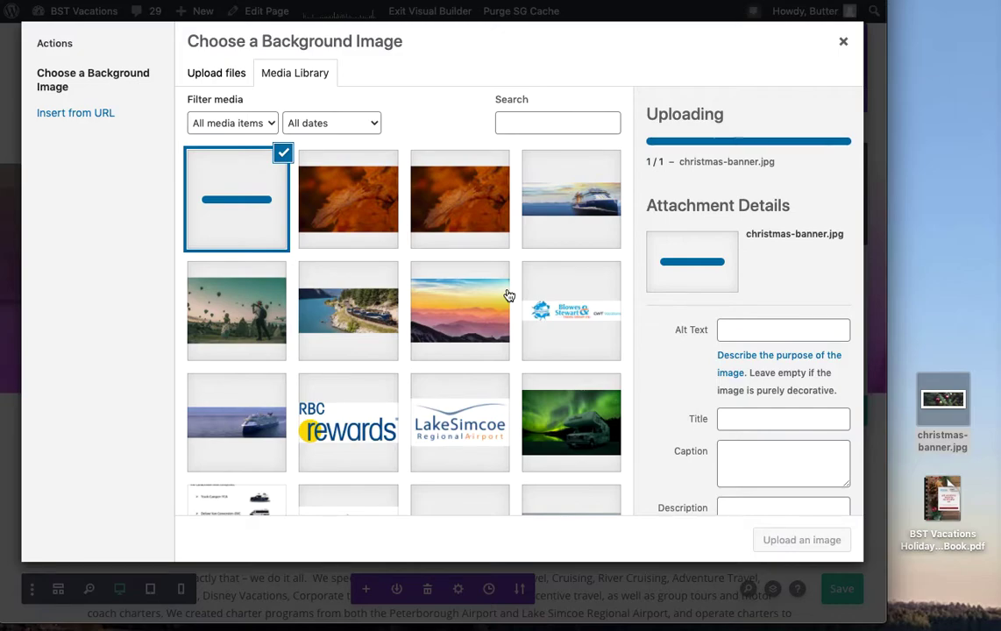
Copy the uploaded image's title "christmas-banner" into its alt text.
triple_click(812, 346)
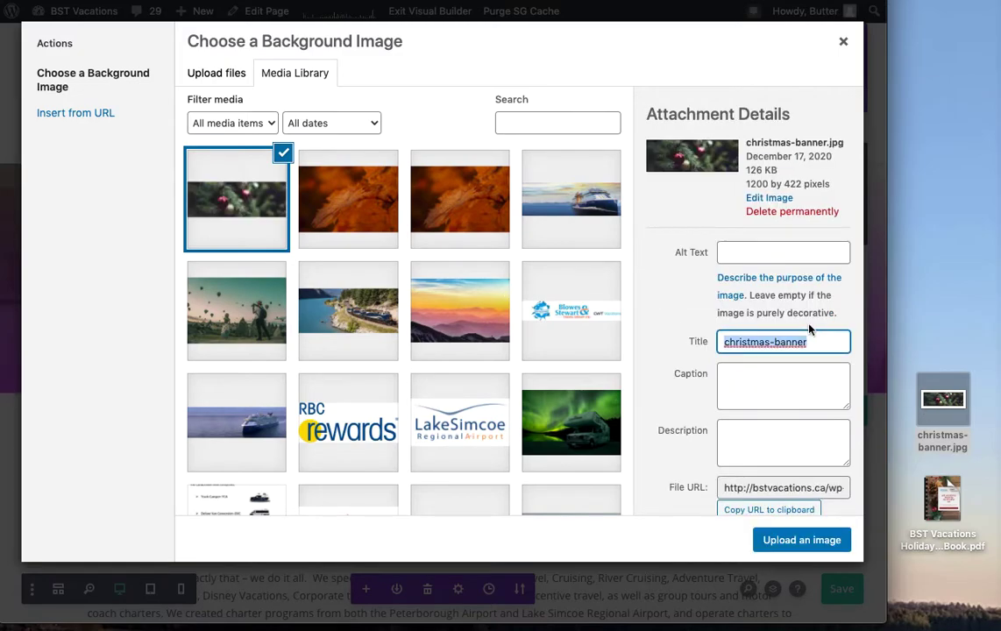
key(ctrl+c)
click(775, 252)
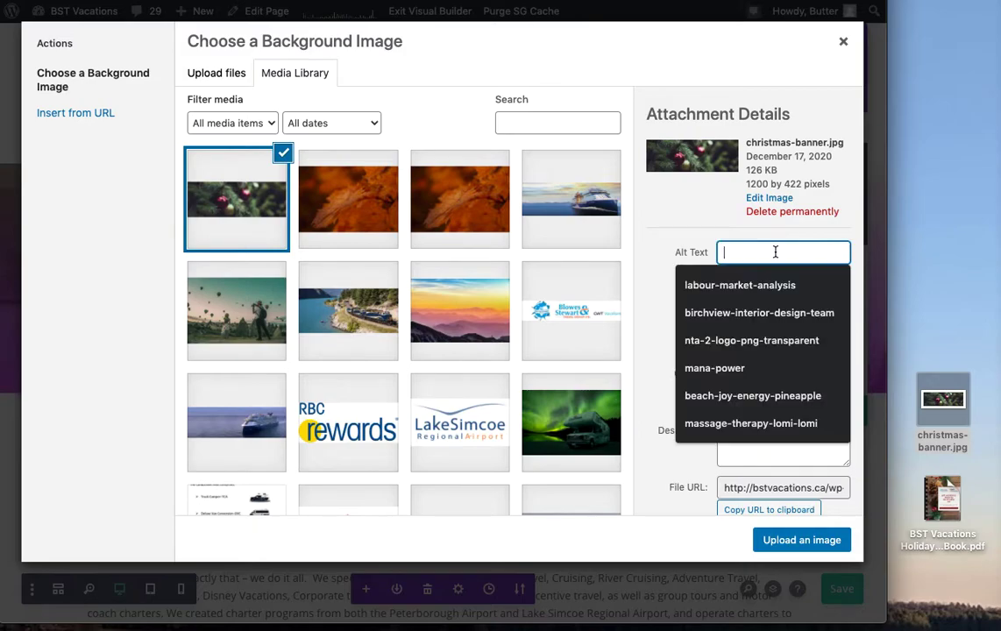
key(ctrl+v)
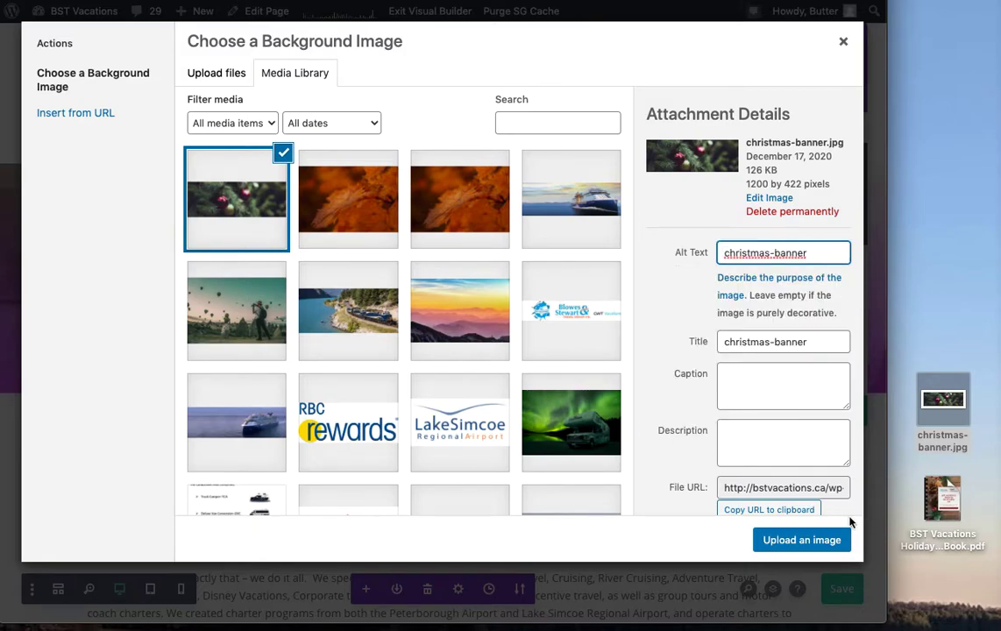
Apply the uploaded christmas-banner.jpg as the banner section's background image.
click(801, 540)
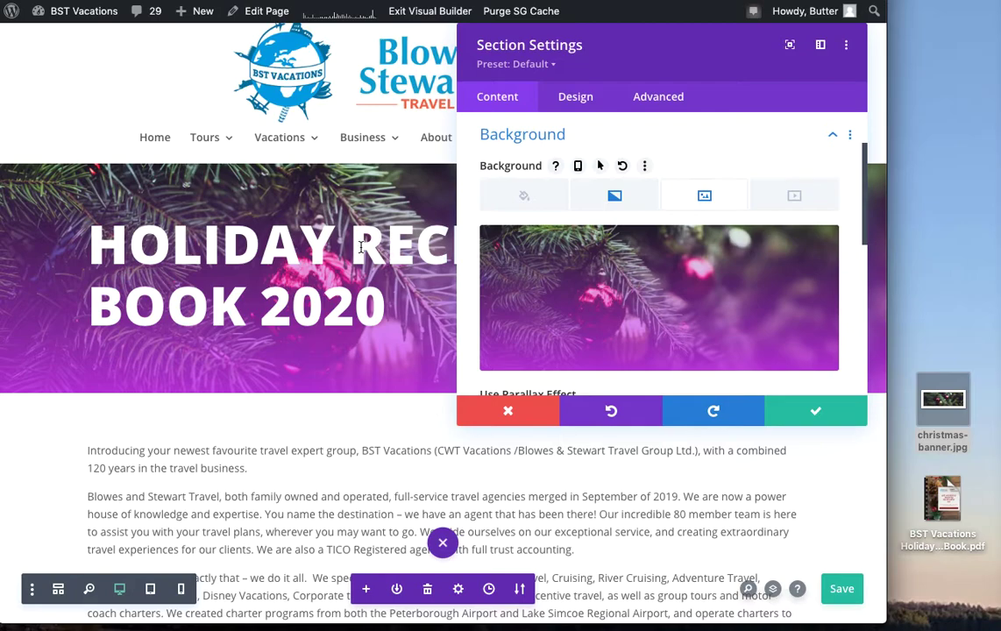
mouse_move(658, 273)
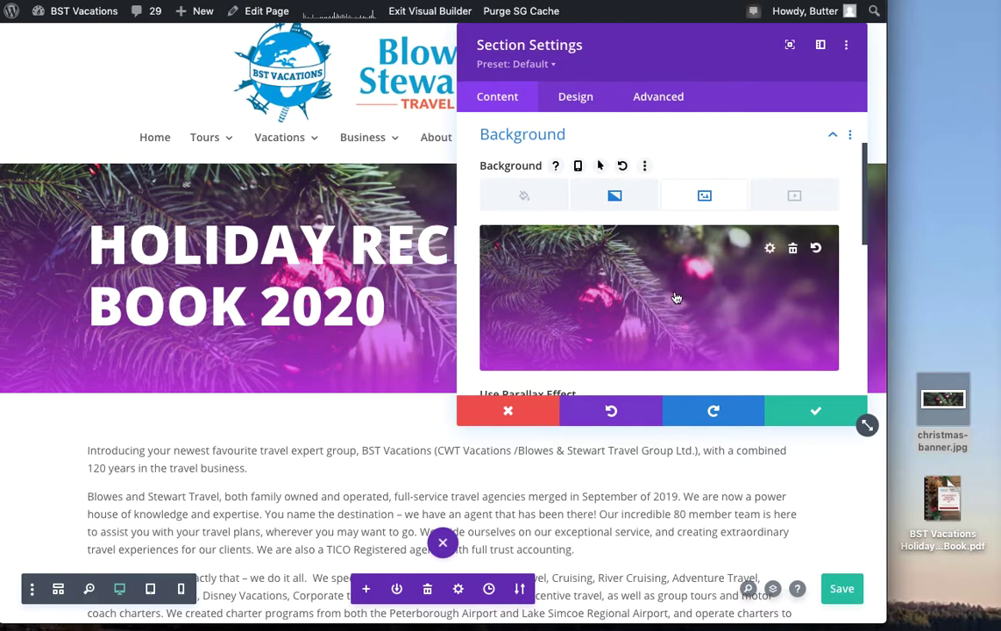
scroll(676, 298, down, 1)
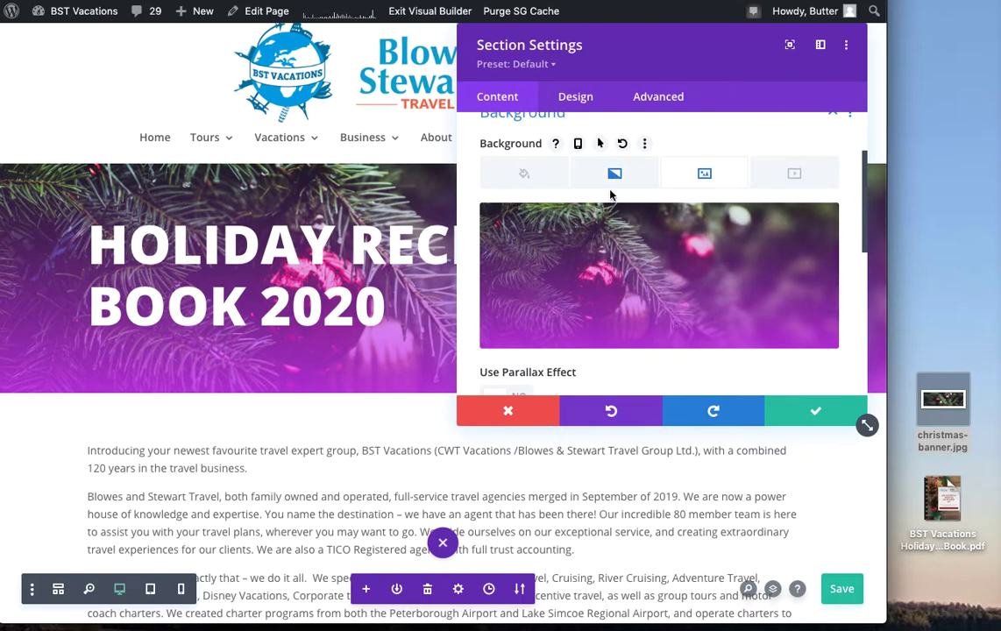
mouse_move(550, 292)
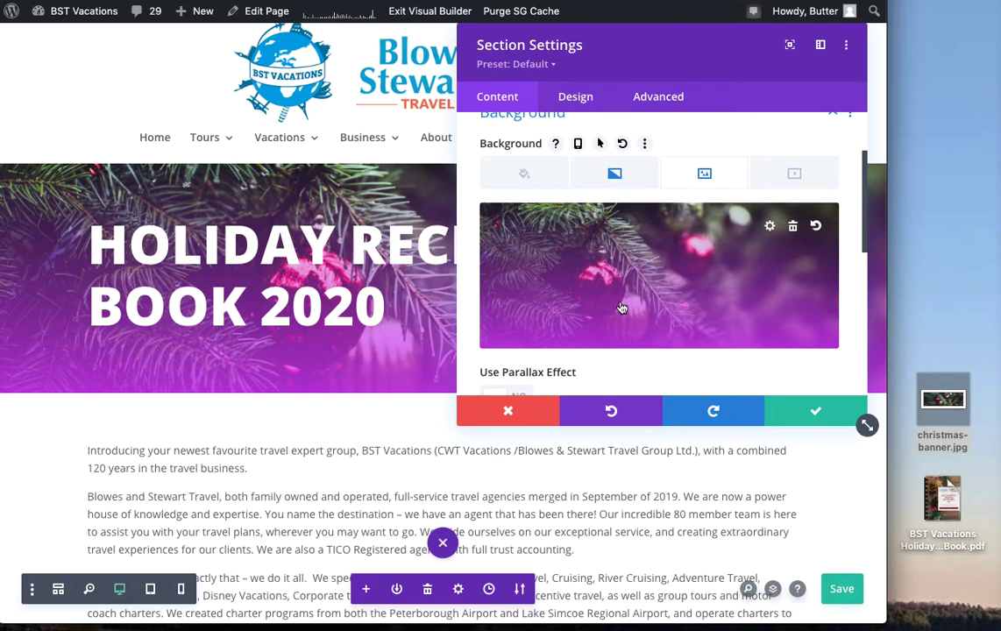
Change the second colour of the banner's background gradient to dark green, rgba(18,71,14,0.81), and apply the section settings.
click(624, 180)
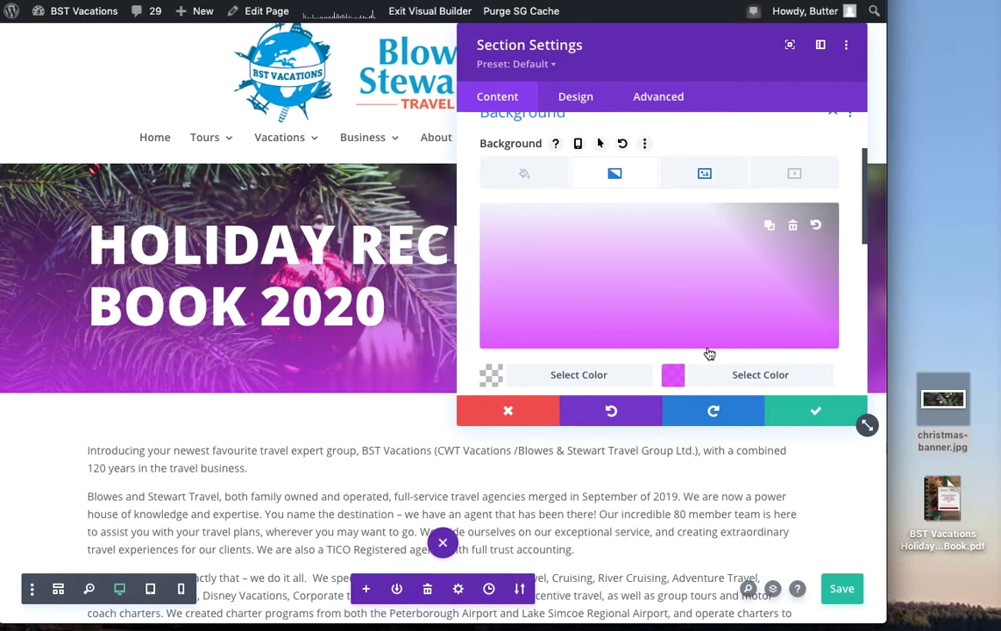
scroll(709, 354, down, 1)
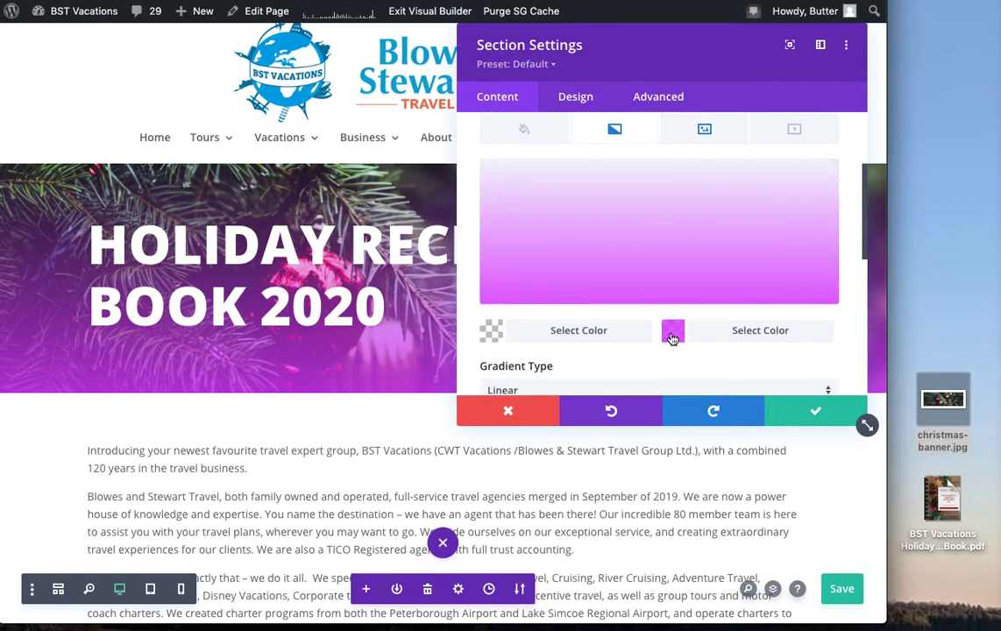
click(673, 337)
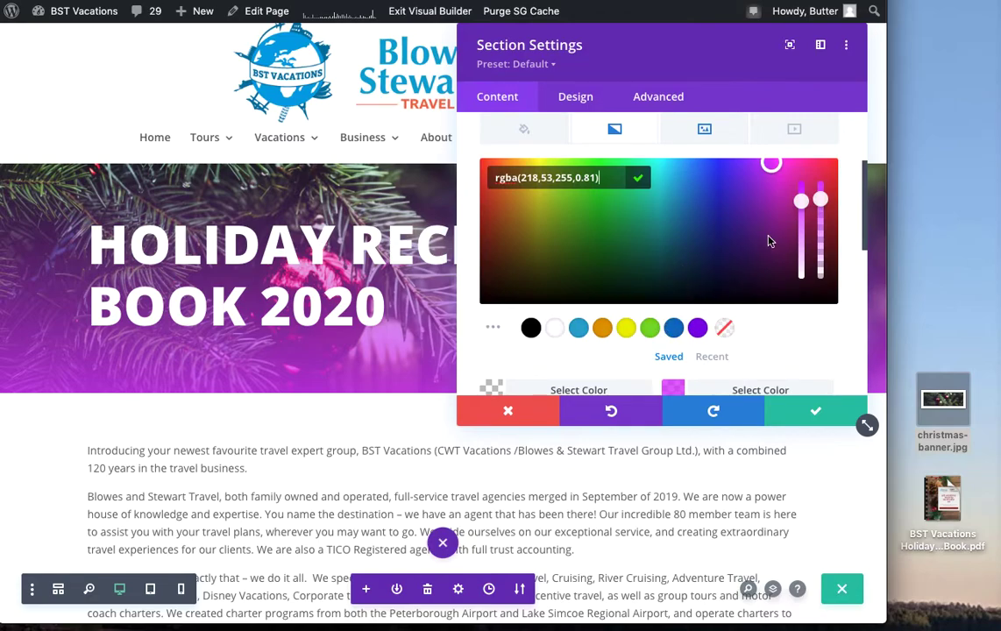
click(599, 265)
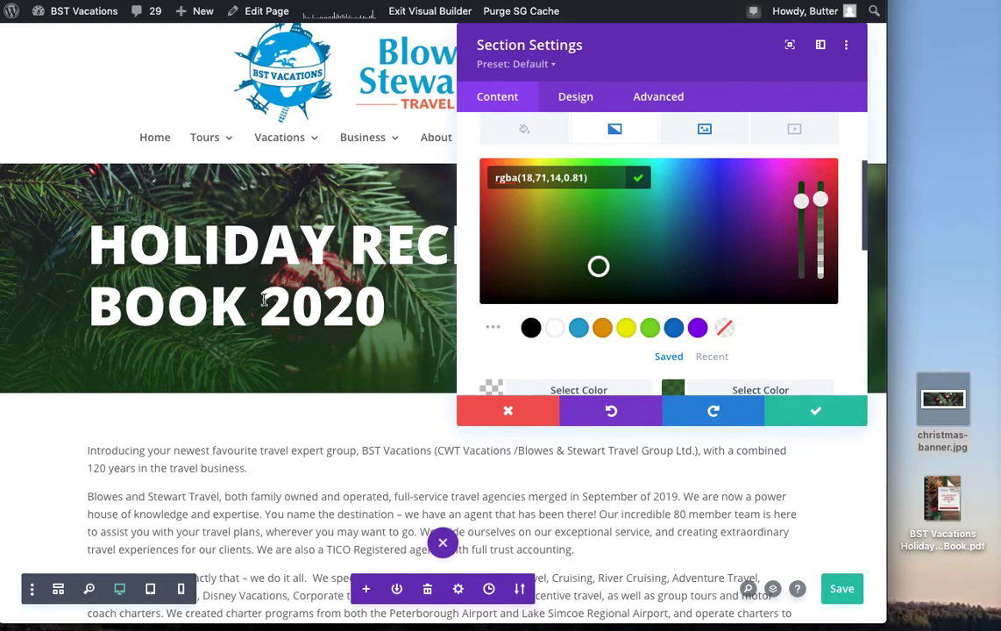
click(816, 415)
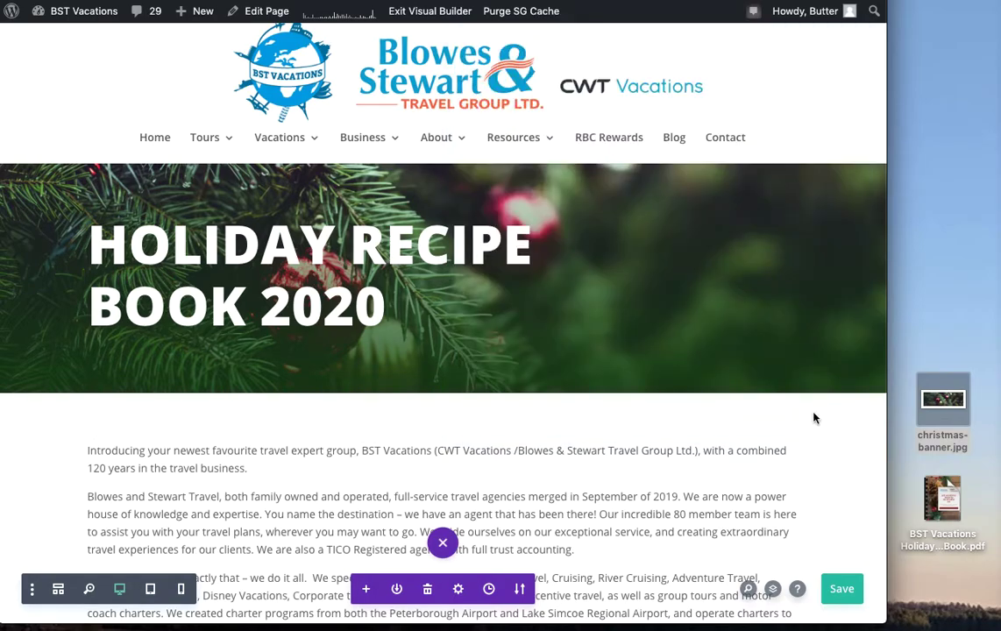
Delete the row holding the old company introduction text between the banner and the message form.
scroll(755, 375, down, 4)
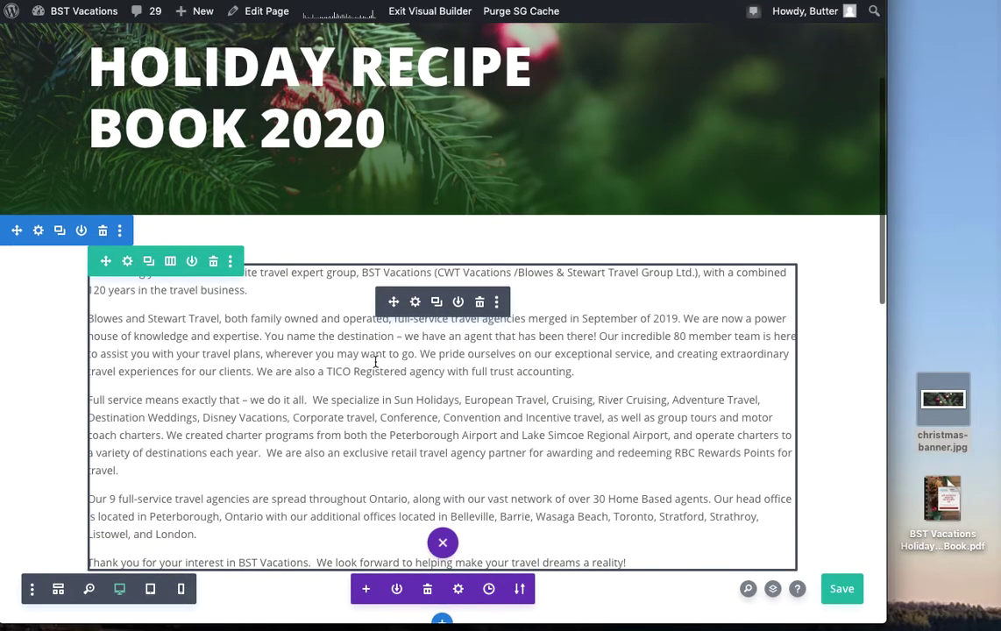
scroll(368, 368, down, 6)
scroll(369, 368, up, 6)
scroll(493, 330, down, 10)
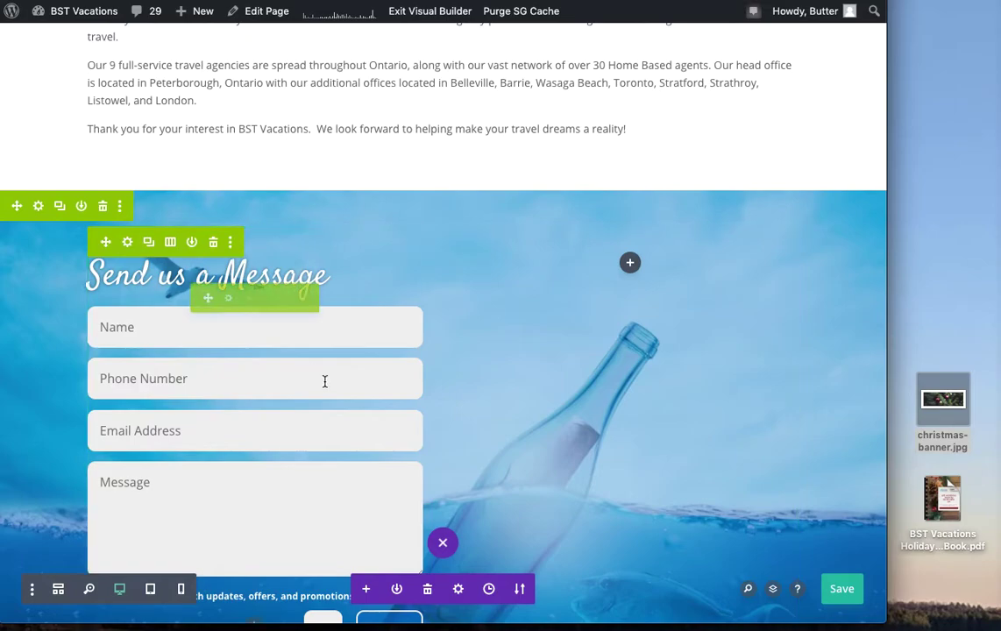
scroll(451, 378, up, 3)
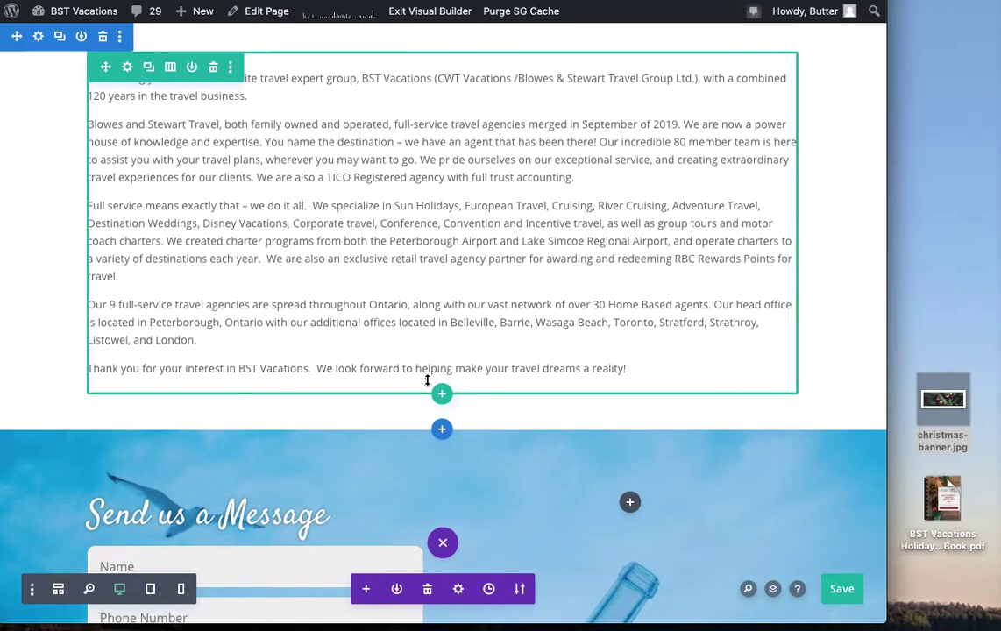
scroll(434, 385, up, 3)
scroll(432, 382, down, 1)
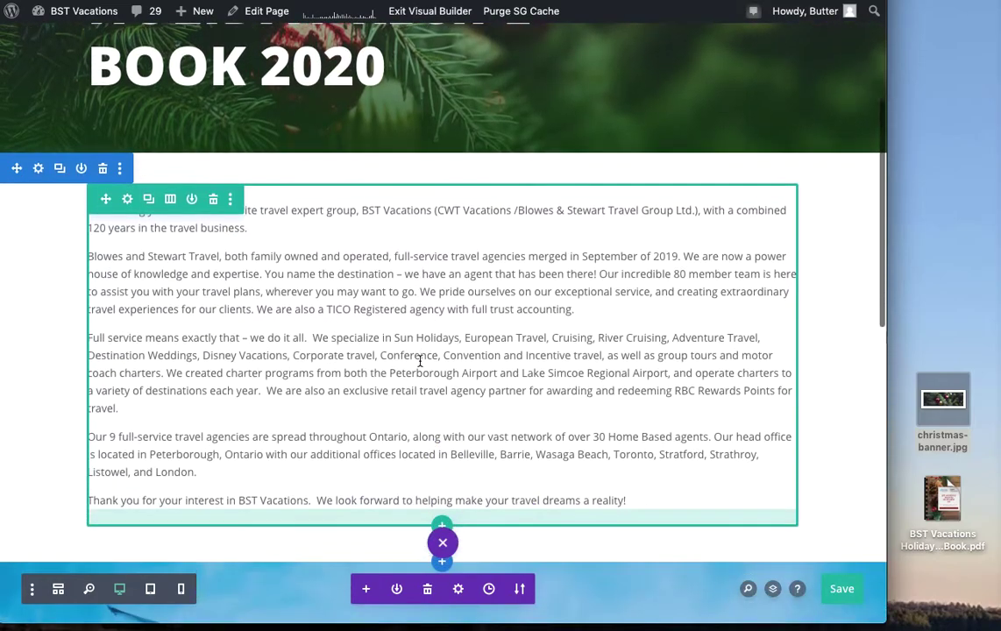
click(213, 192)
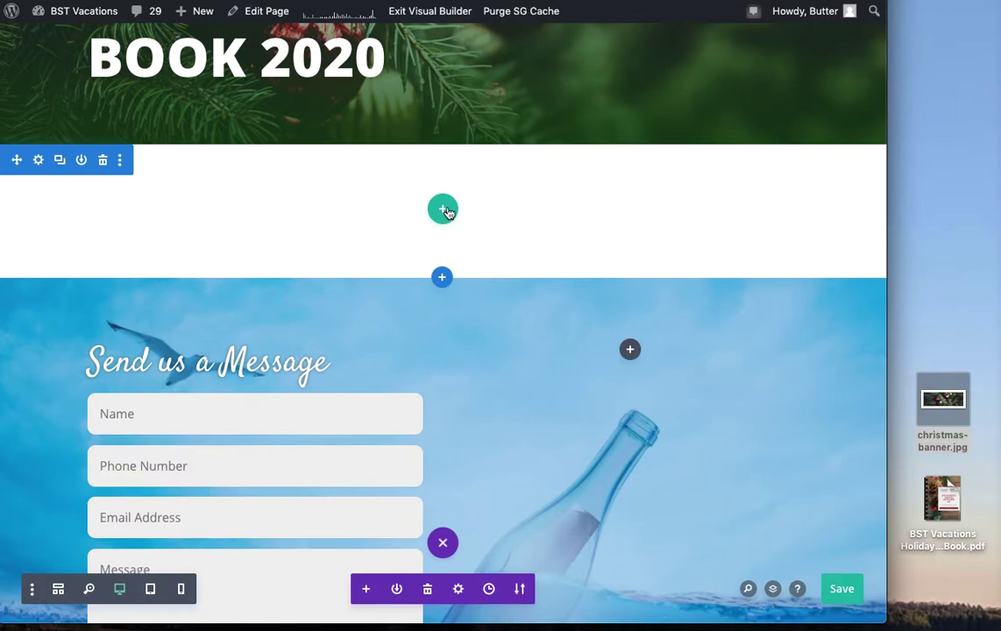
Go to the site dashboard from the RBC Rewards page and start a new 3D FlipBook titled "Holiday Recipe Book 2020".
scroll(447, 207, up, 4)
scroll(475, 269, up, 1)
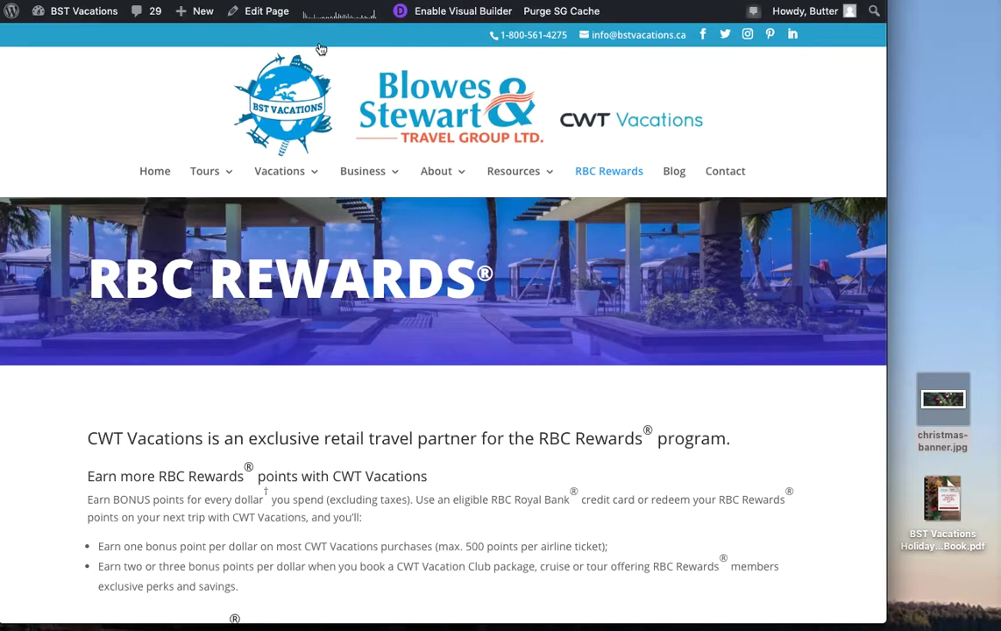
mouse_move(61, 11)
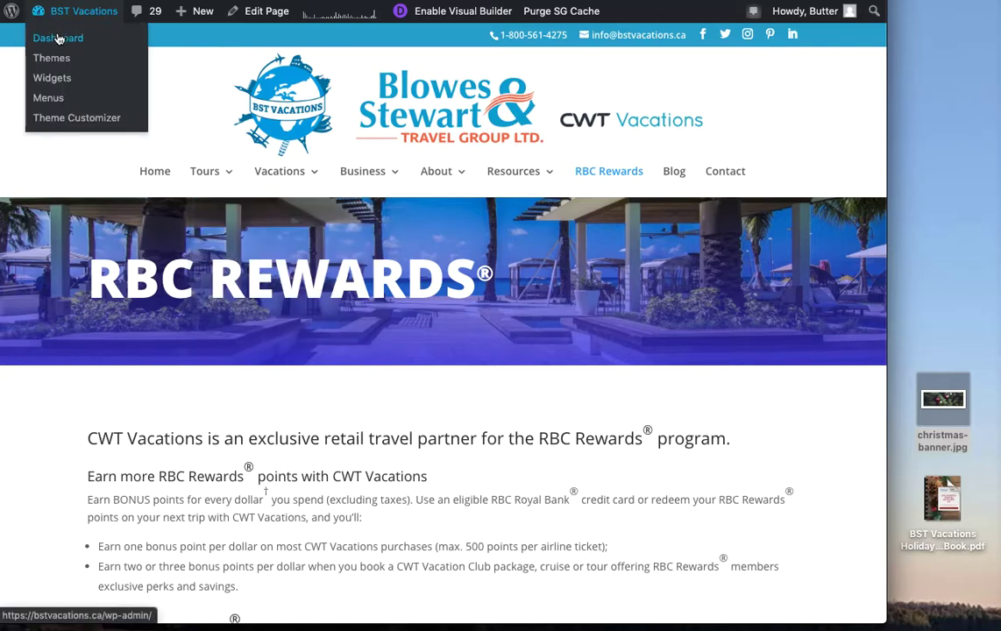
click(58, 39)
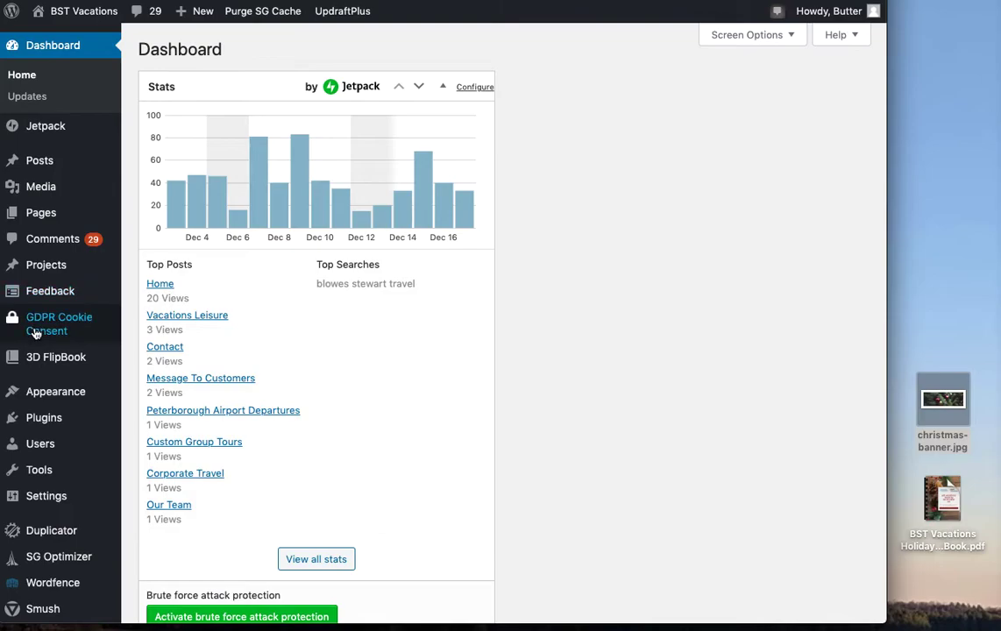
mouse_move(42, 358)
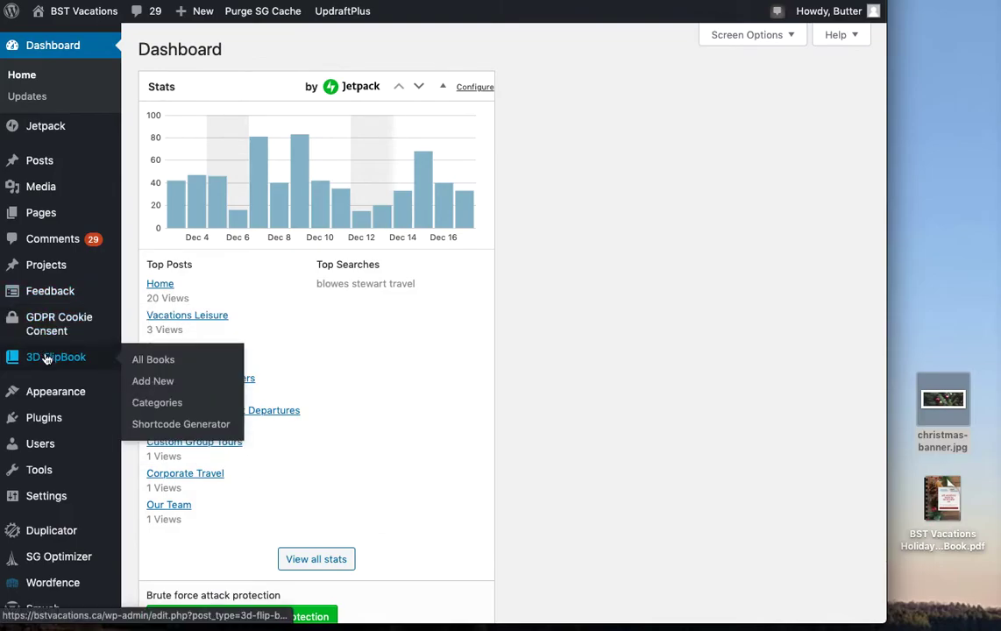
click(154, 381)
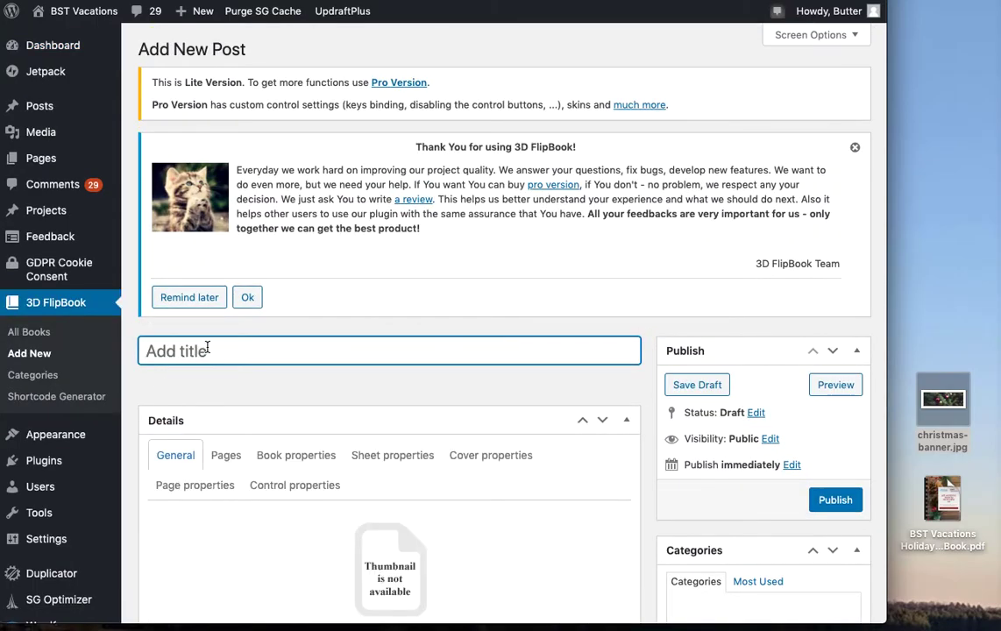
text(Holiday)
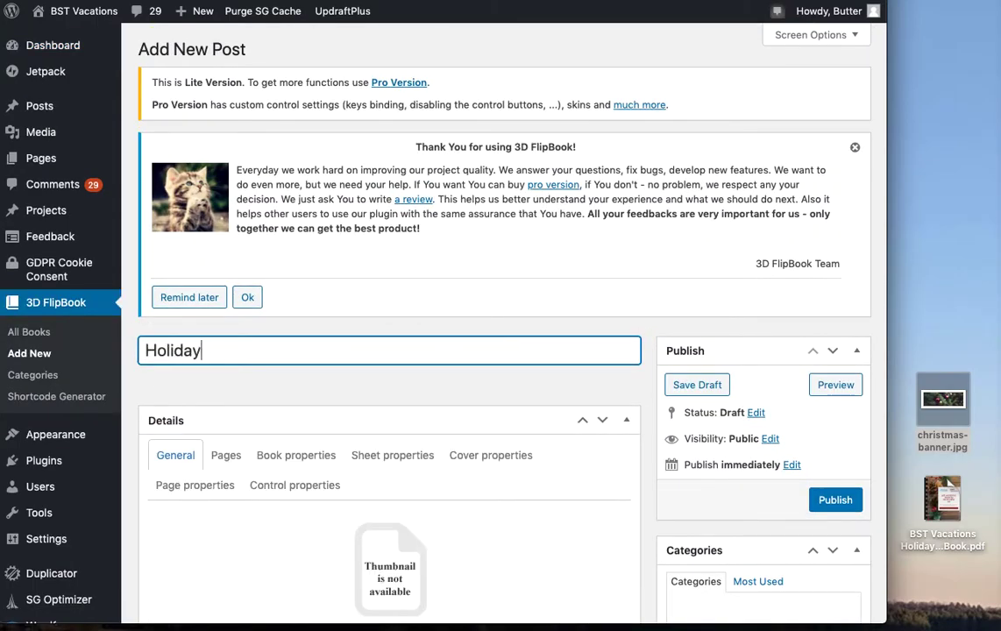
text( Rocipe Book 2020)
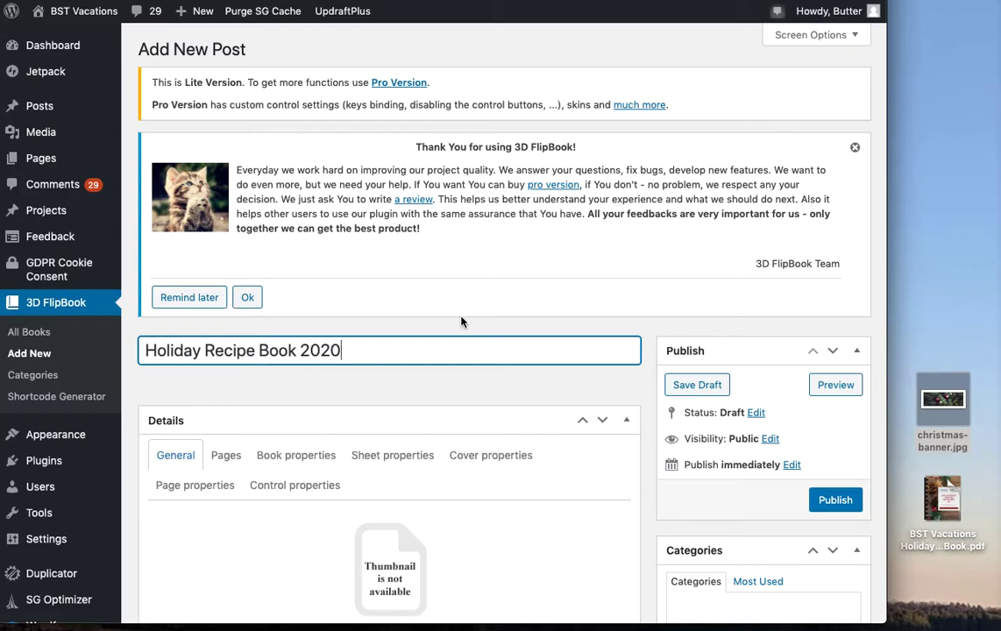
Try to add the recipe book PDF from the desktop directly onto the flipbook's details form.
scroll(462, 322, down, 5)
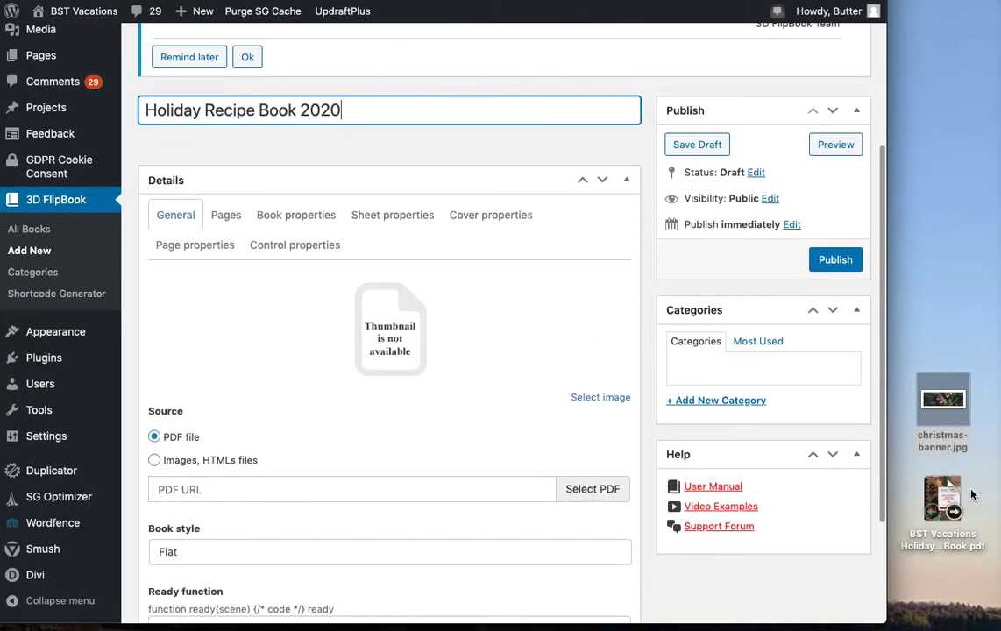
drag(945, 502, 574, 350)
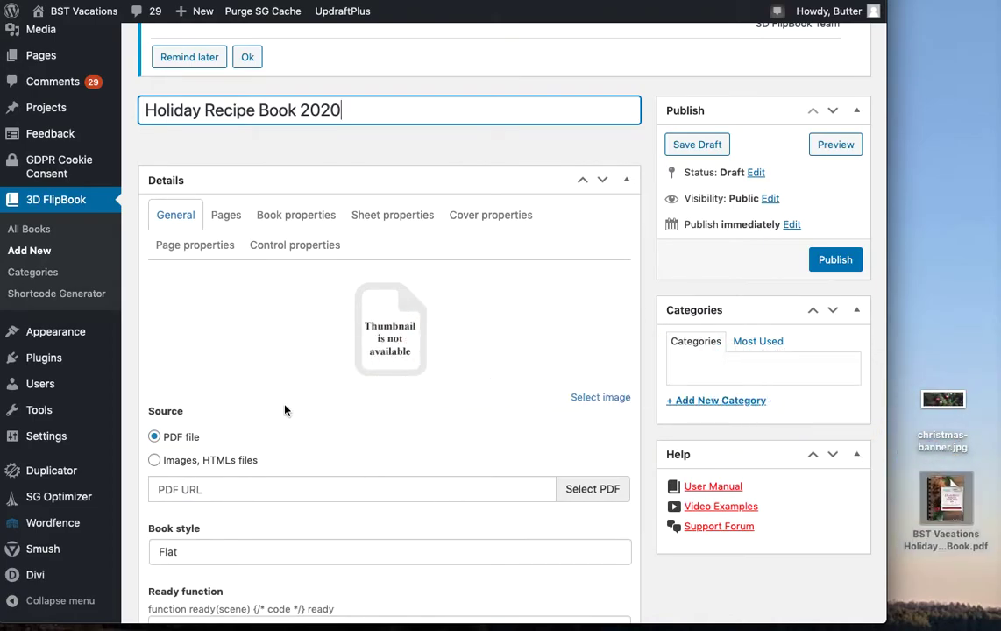
scroll(313, 319, down, 4)
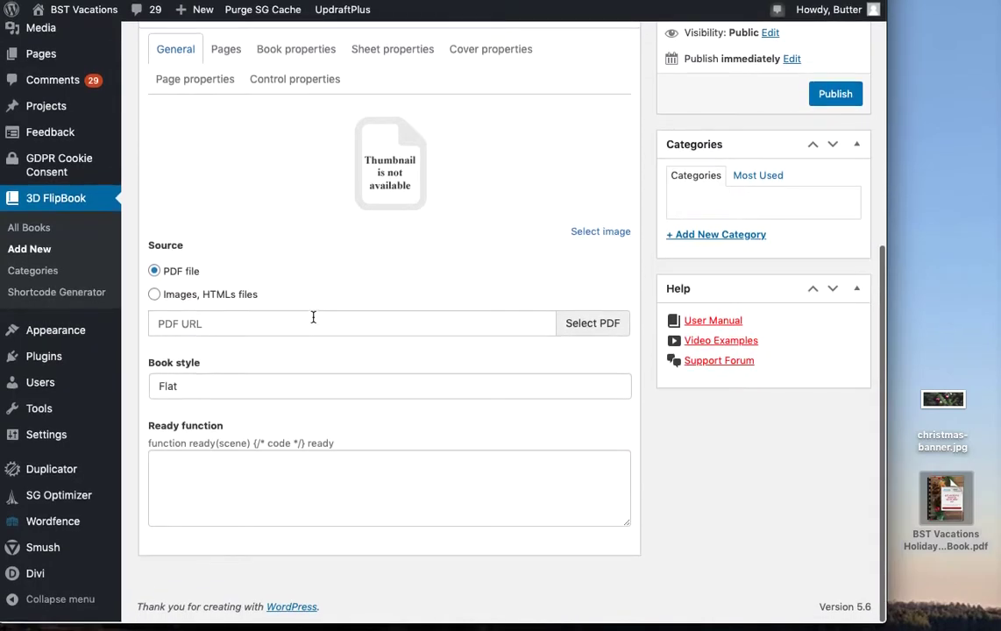
mouse_move(947, 498)
mouse_down()
mouse_move(885, 498)
mouse_move(590, 333)
mouse_move(468, 344)
mouse_move(416, 320)
mouse_move(474, 326)
mouse_move(481, 346)
mouse_move(805, 383)
mouse_move(949, 517)
mouse_move(953, 504)
mouse_up()
click(549, 315)
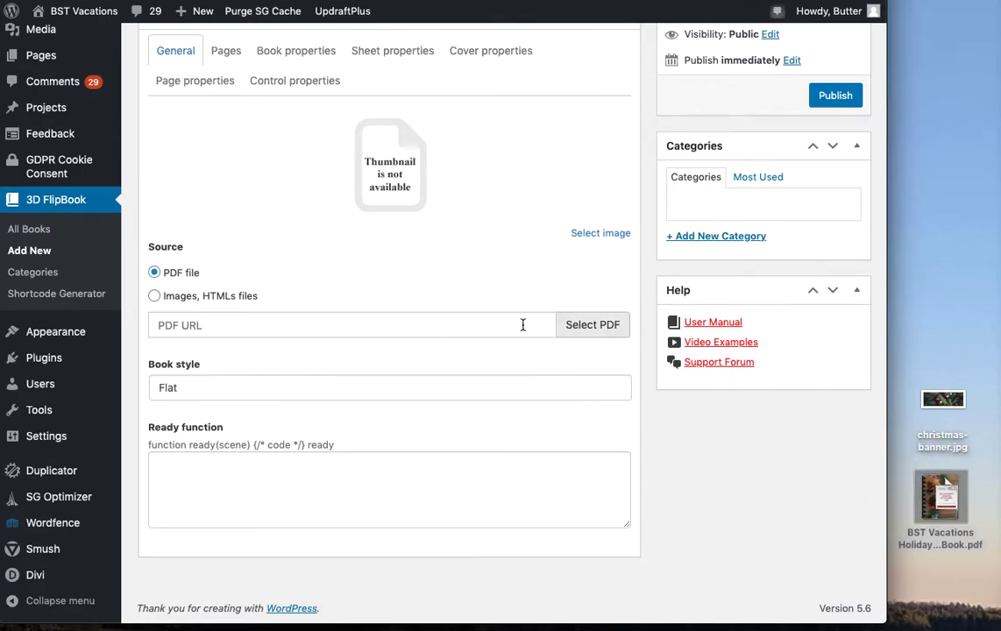
Open the flipbook's source PDF selection and upload BST Vacations Holiday Recipe Book.pdf from the desktop to the media library.
click(597, 325)
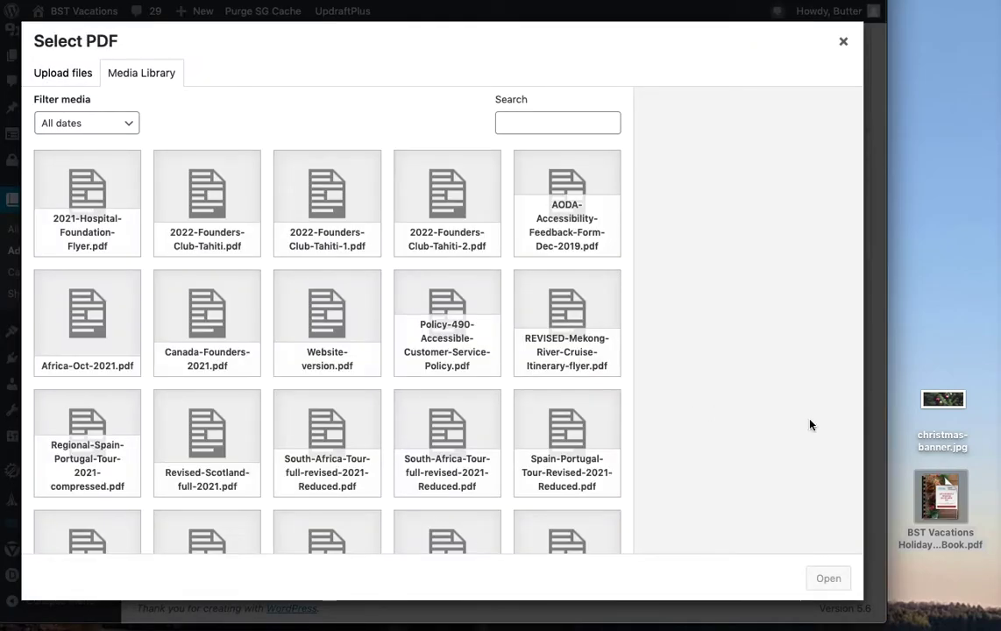
drag(907, 550, 445, 380)
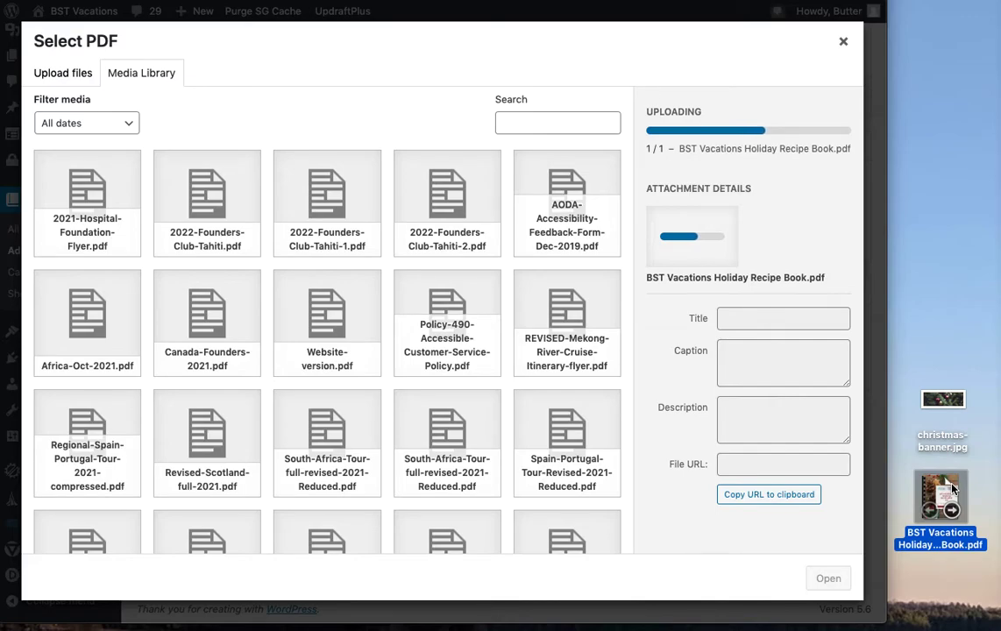
Check the recipe book PDF's file size in its file information, and close the information window.
key(super+i)
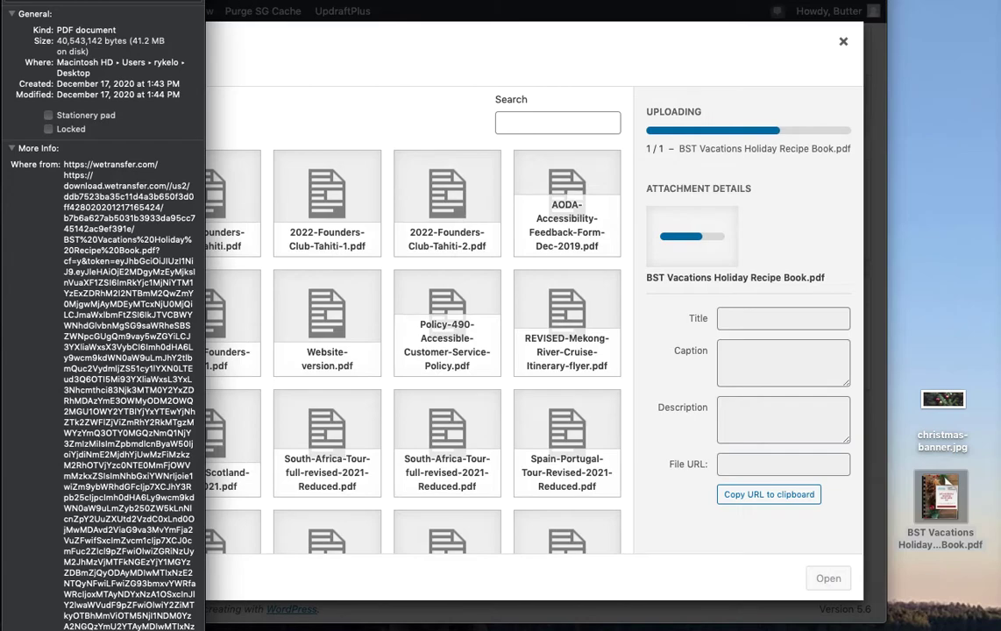
drag(66, 39, 775, 221)
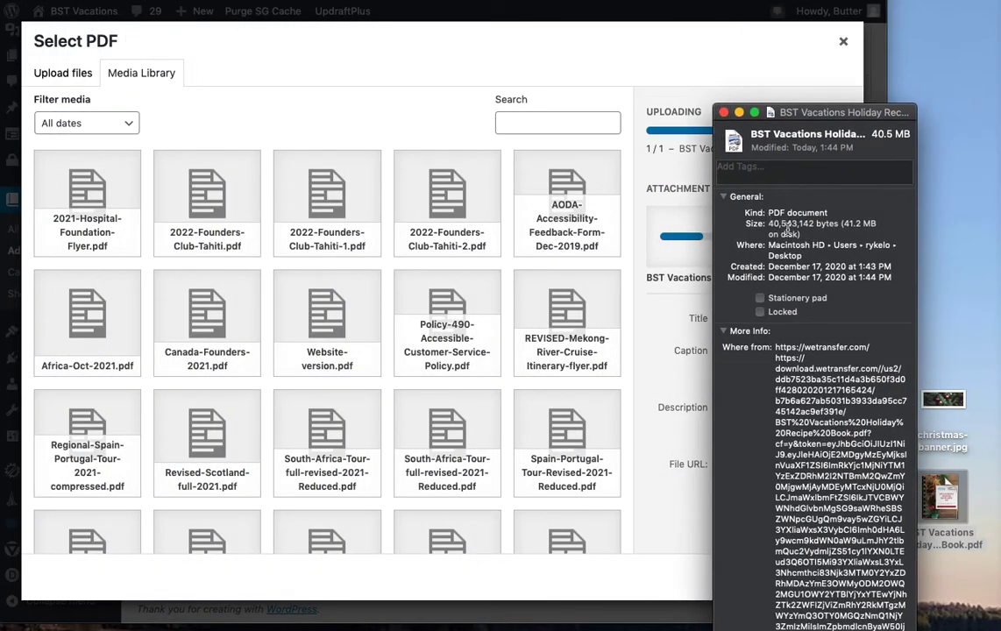
drag(769, 224, 781, 223)
key(super+w)
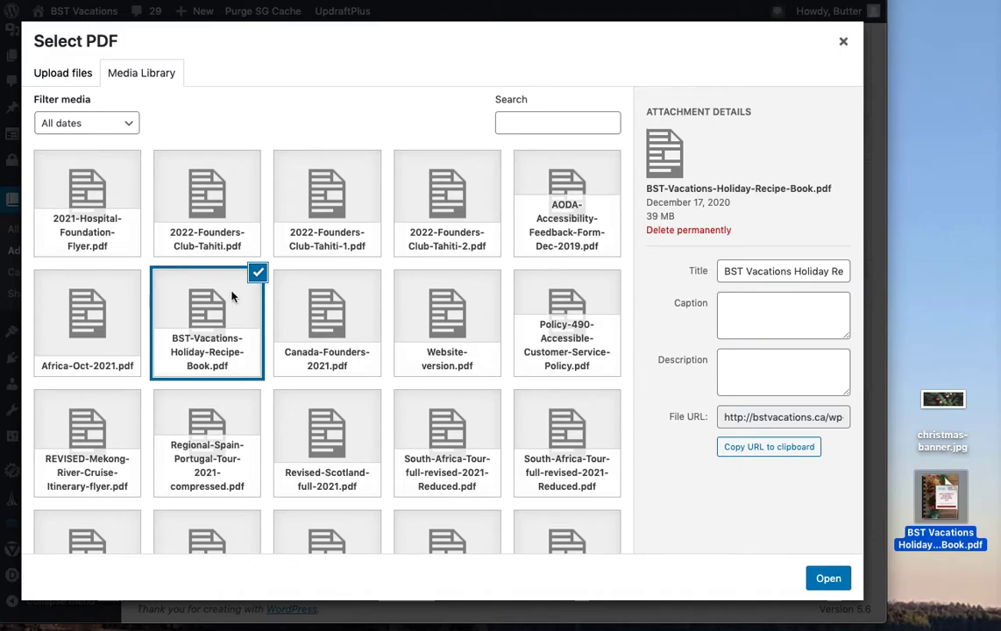
Use the uploaded BST-Vacations-Holiday-Recipe-Book.pdf as the flipbook's source and publish the book.
click(836, 584)
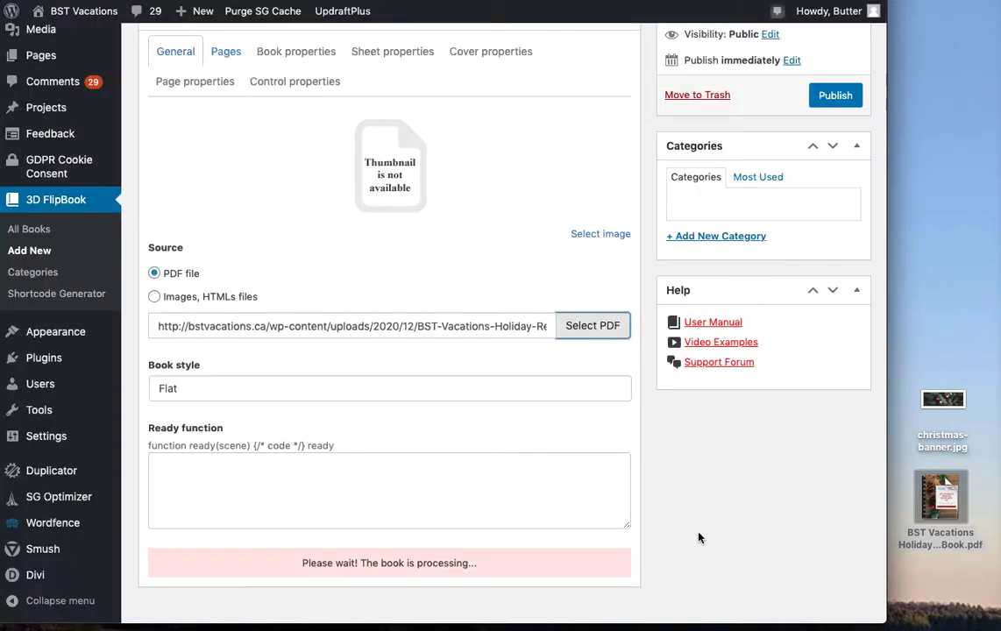
scroll(408, 257, up, 3)
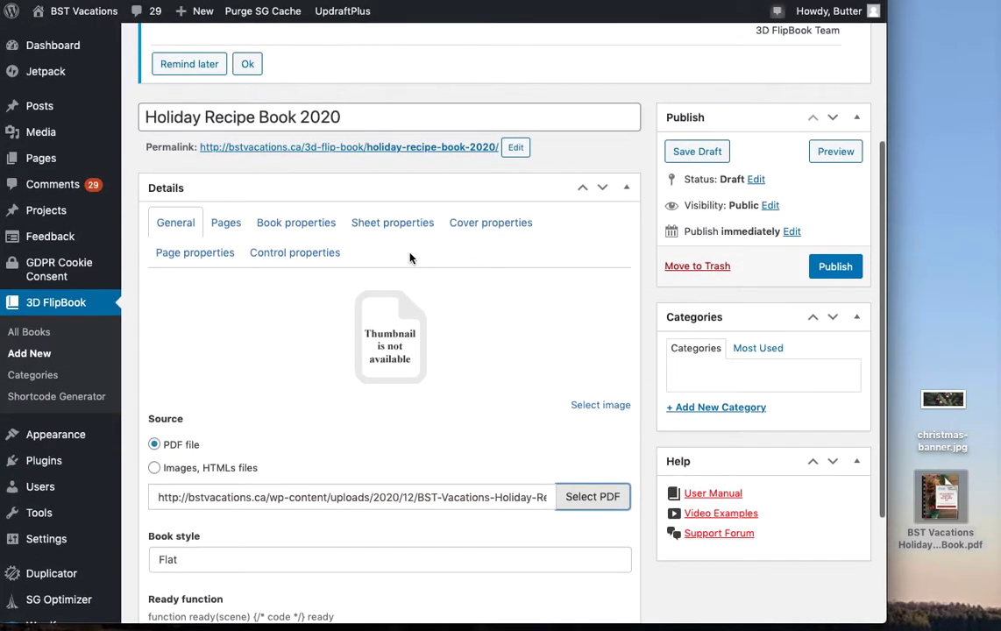
scroll(522, 395, down, 1)
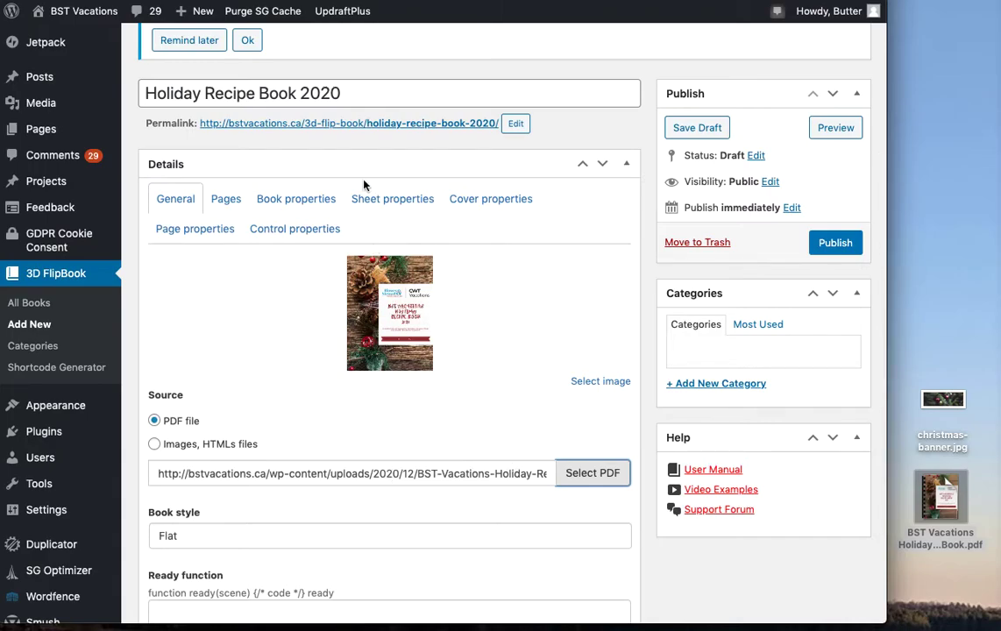
click(836, 244)
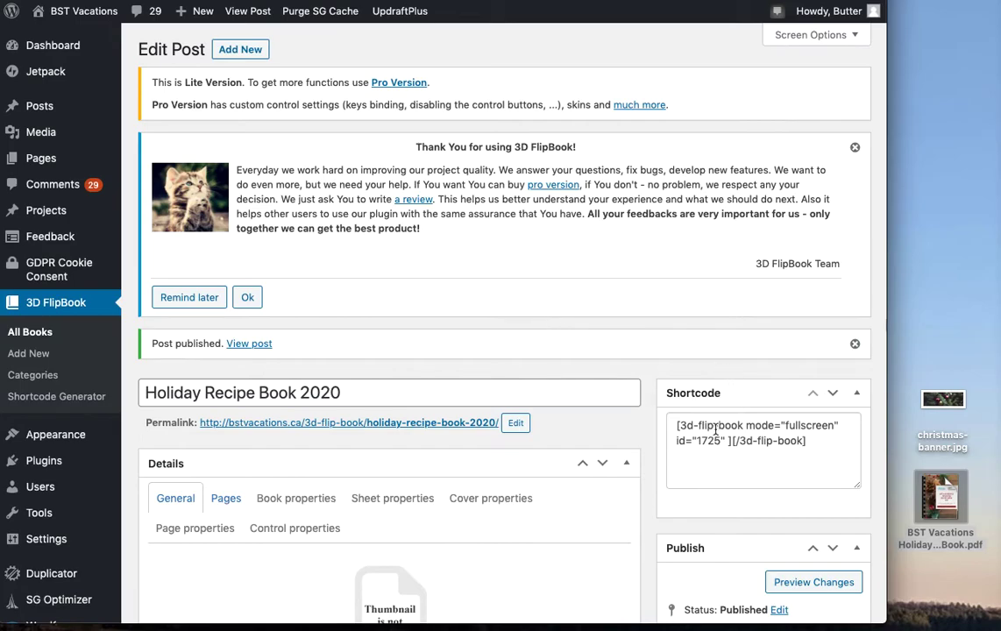
scroll(811, 443, down, 2)
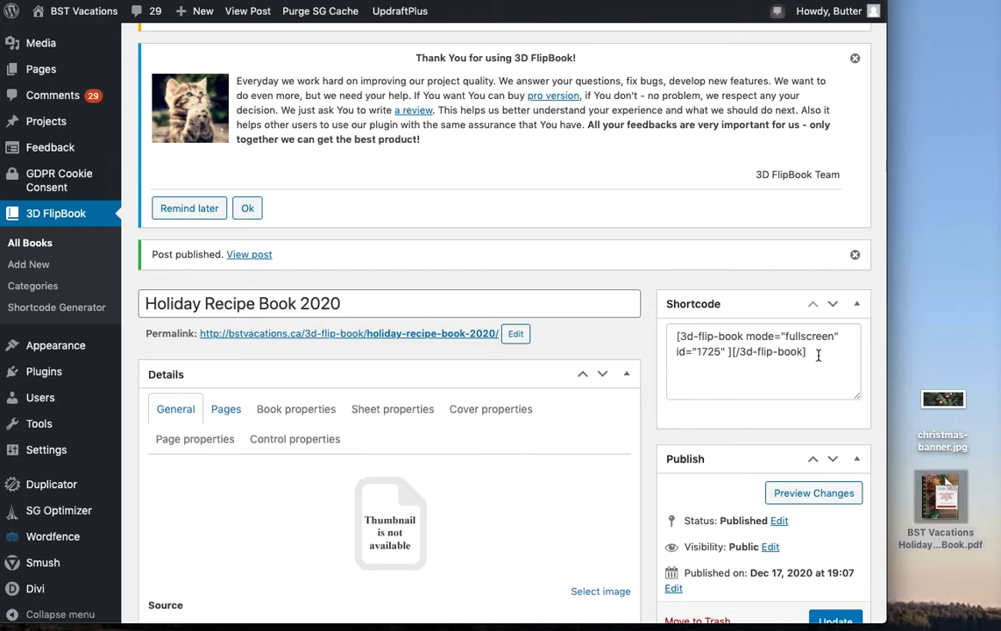
Copy the Holiday Recipe Book 2020 flipbook's shortcode and add a single-column row to the empty section below the page banner.
drag(811, 353, 675, 334)
key(ctrl+c)
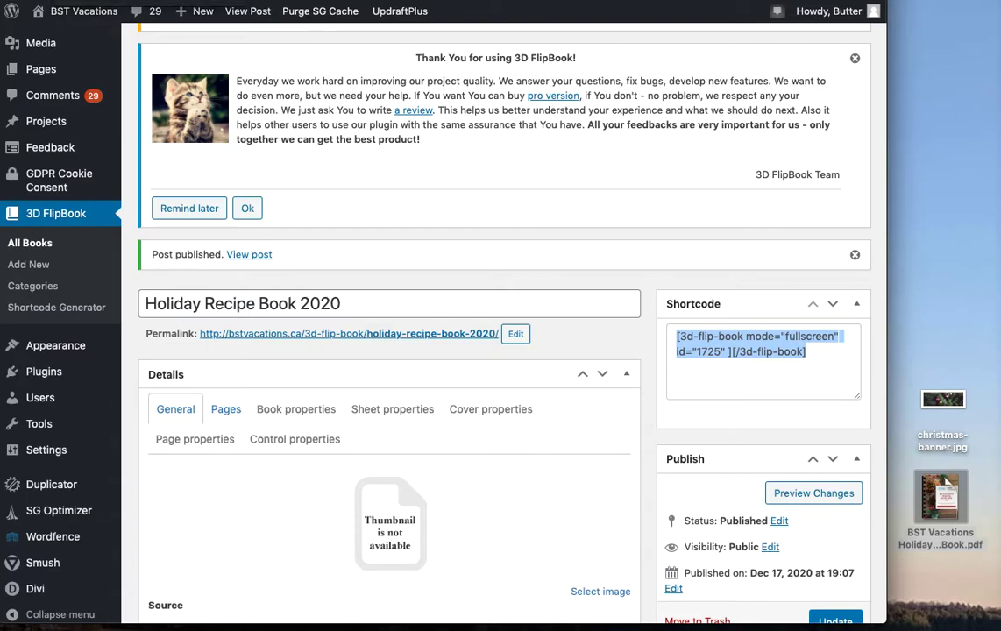
key(ctrl+Tab)
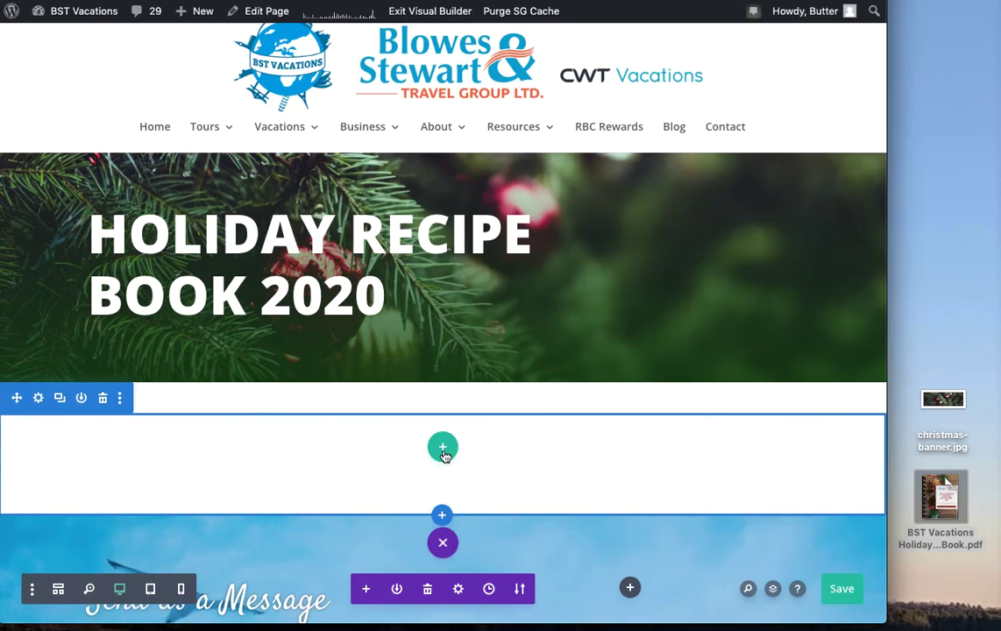
scroll(443, 456, down, 2)
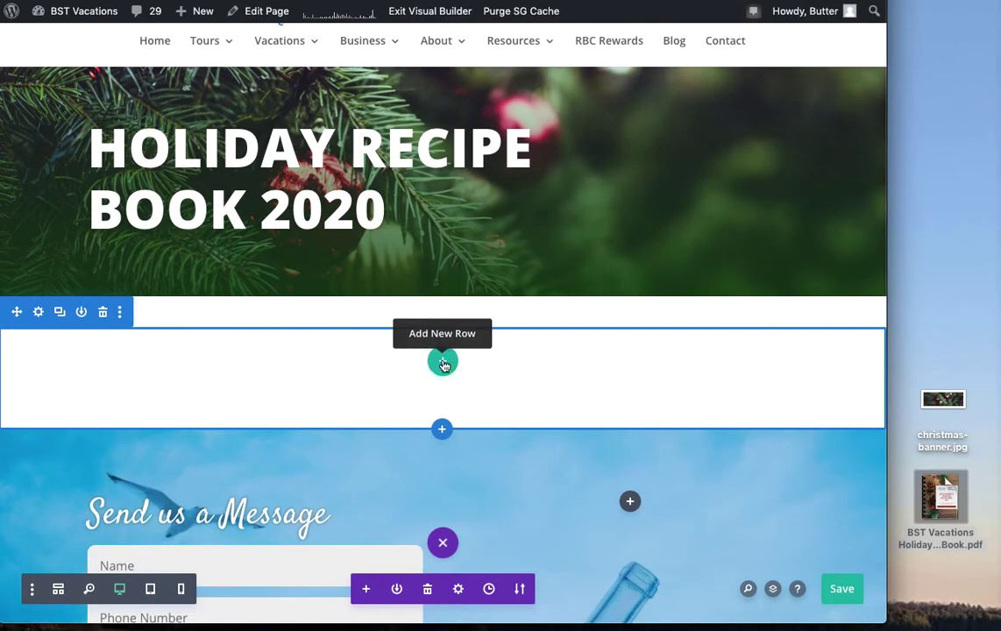
click(443, 362)
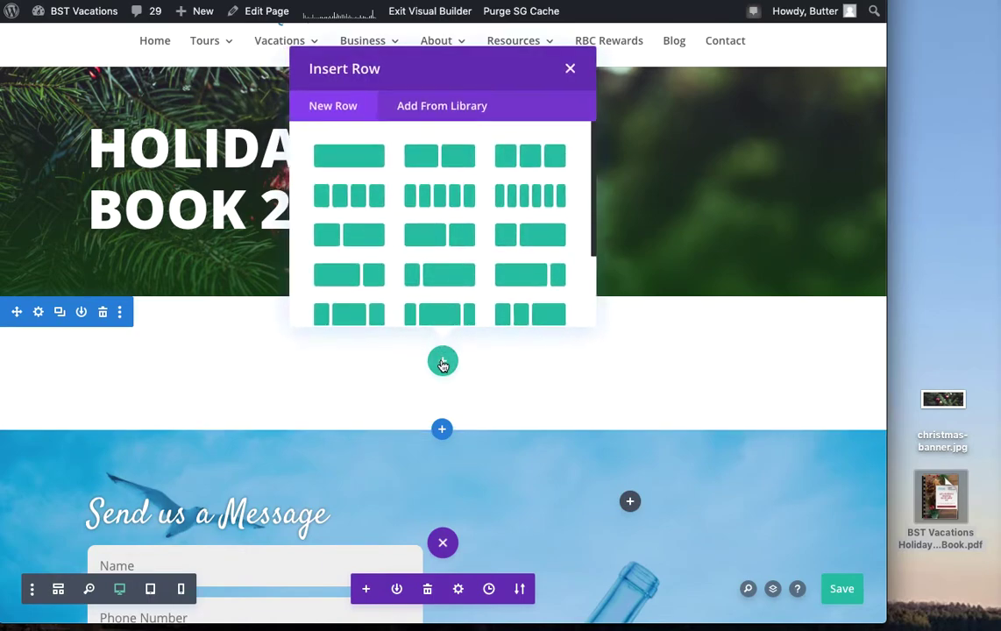
click(358, 156)
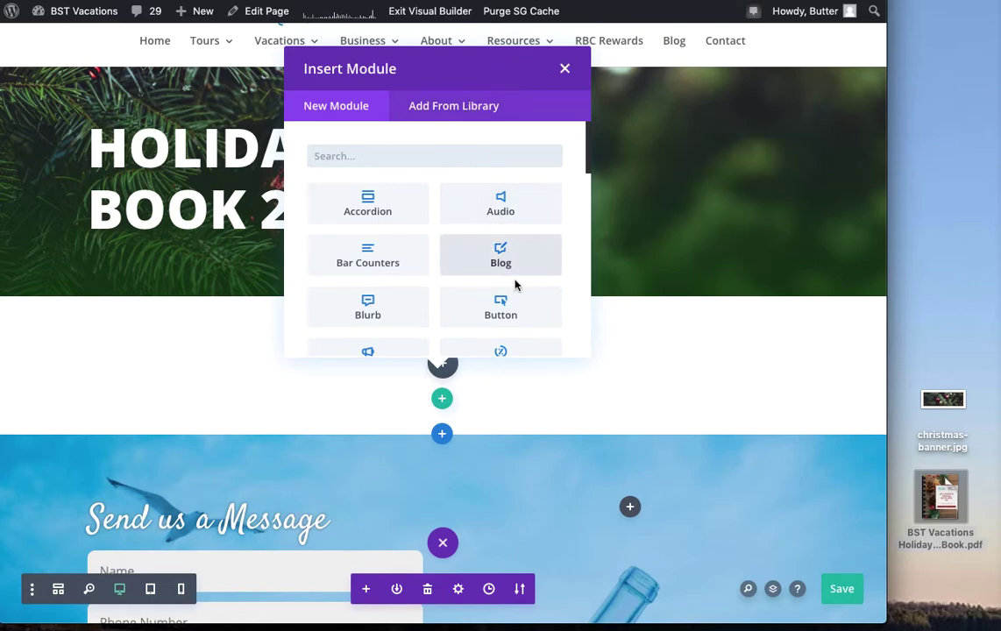
scroll(385, 277, down, 2)
scroll(387, 278, down, 2)
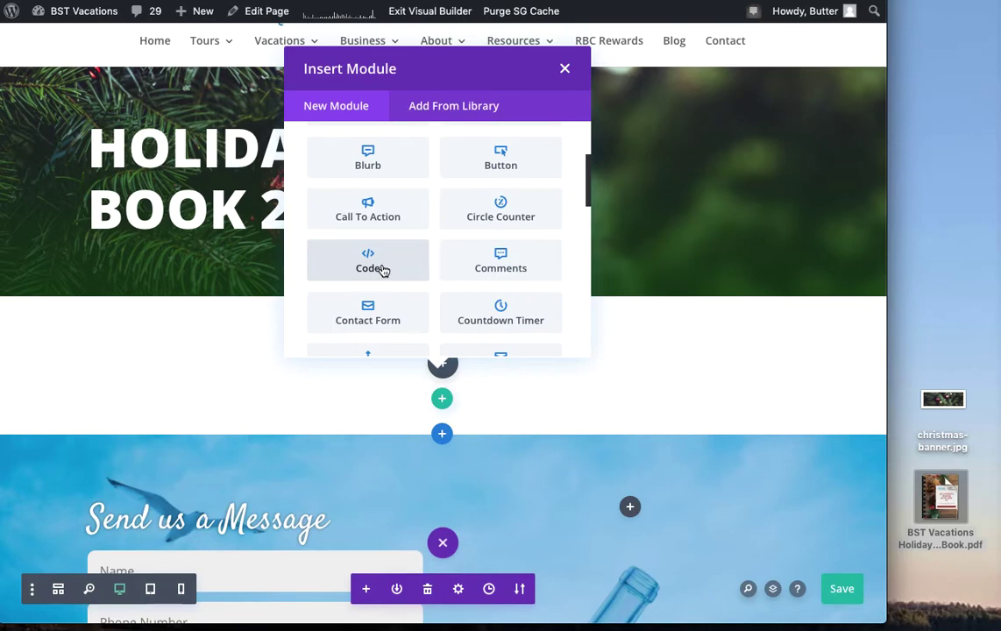
click(565, 69)
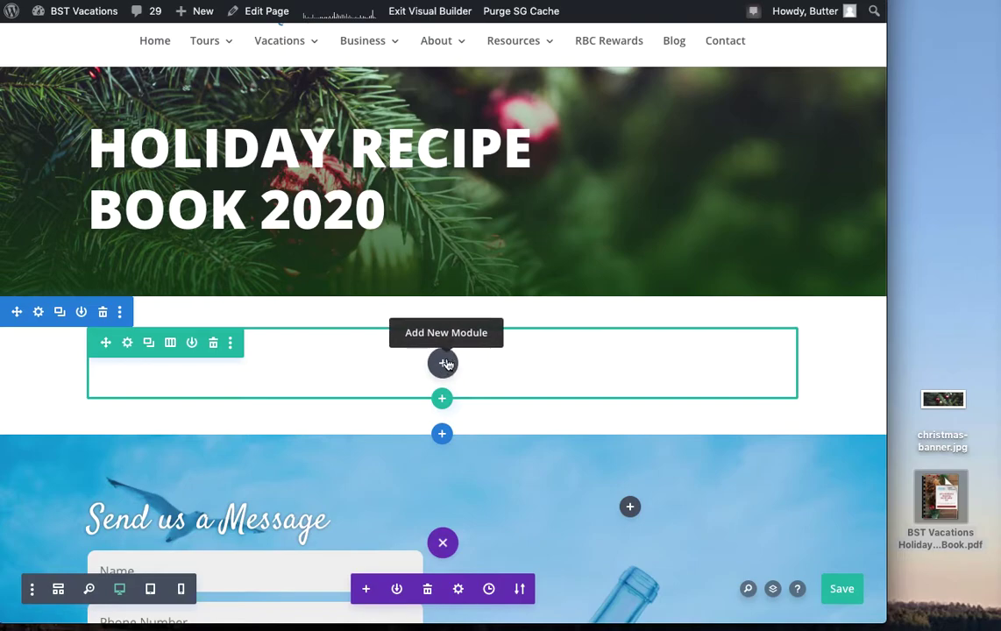
Insert a Code module in the new row containing the copied 3d-flip-book shortcode with id 1725, and save the module.
click(444, 363)
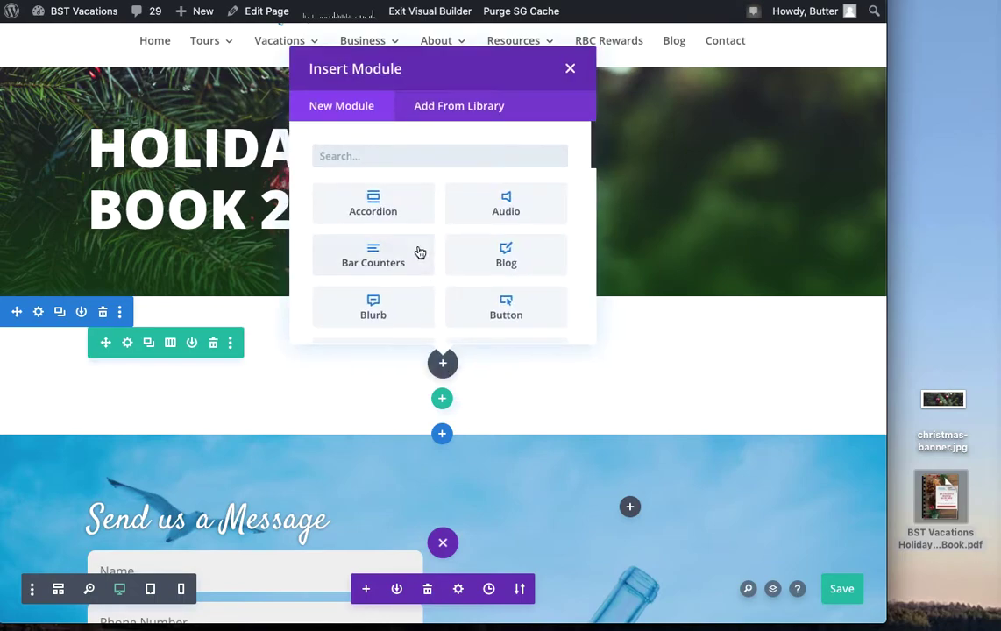
scroll(410, 266, down, 1)
scroll(412, 267, down, 2)
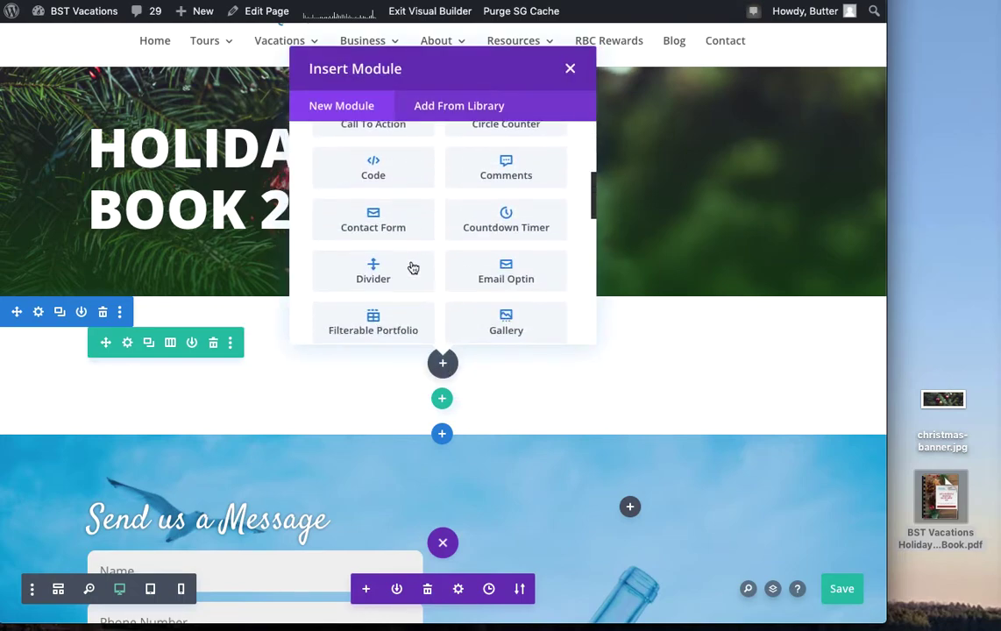
click(394, 178)
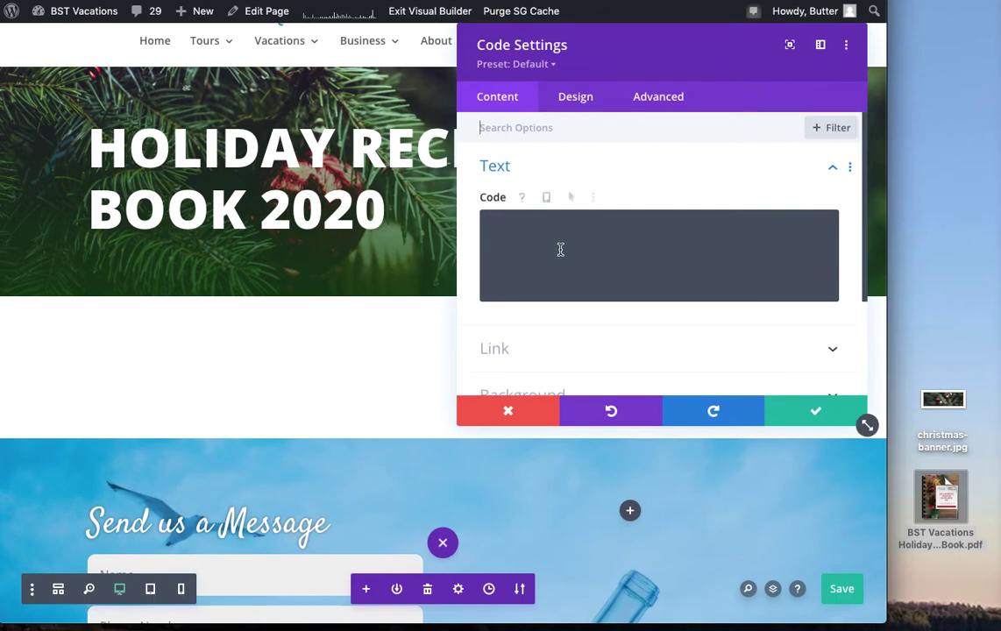
click(573, 246)
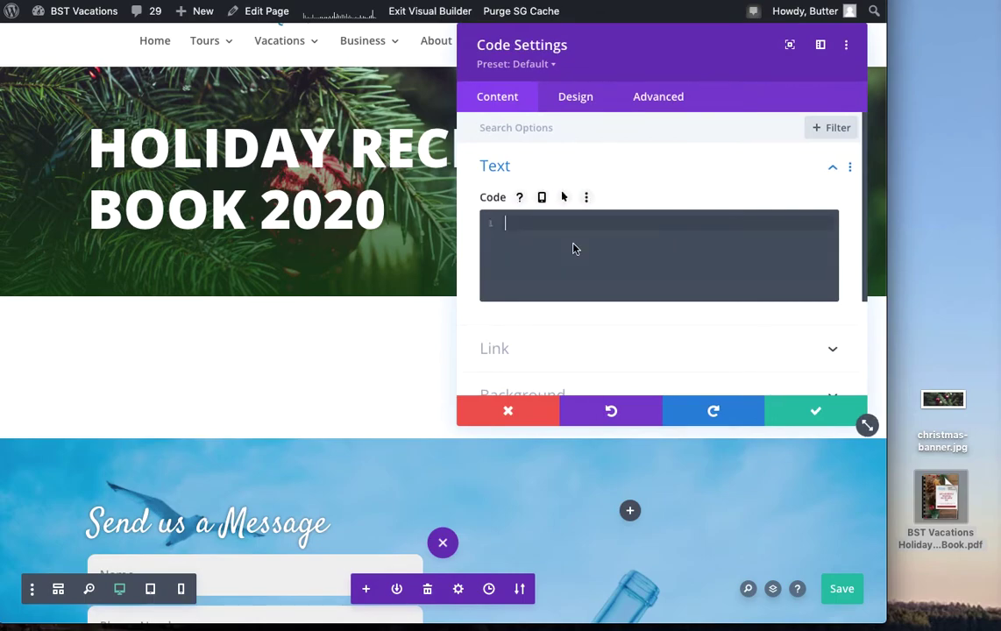
key(ctrl+v)
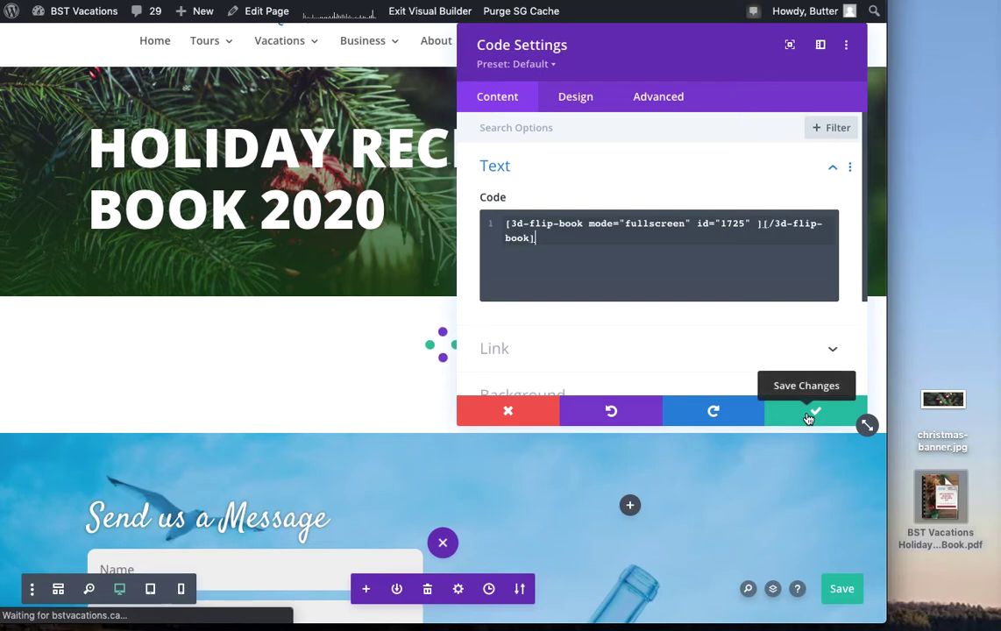
click(808, 419)
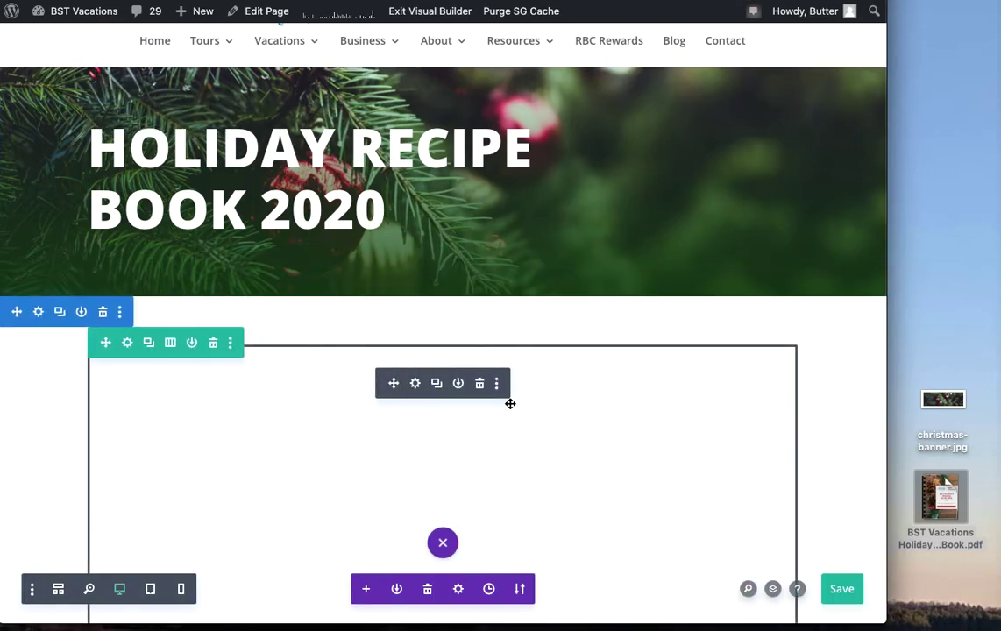
Save the Holiday Recipe Book 2020 page and exit the Visual Builder.
scroll(541, 438, down, 4)
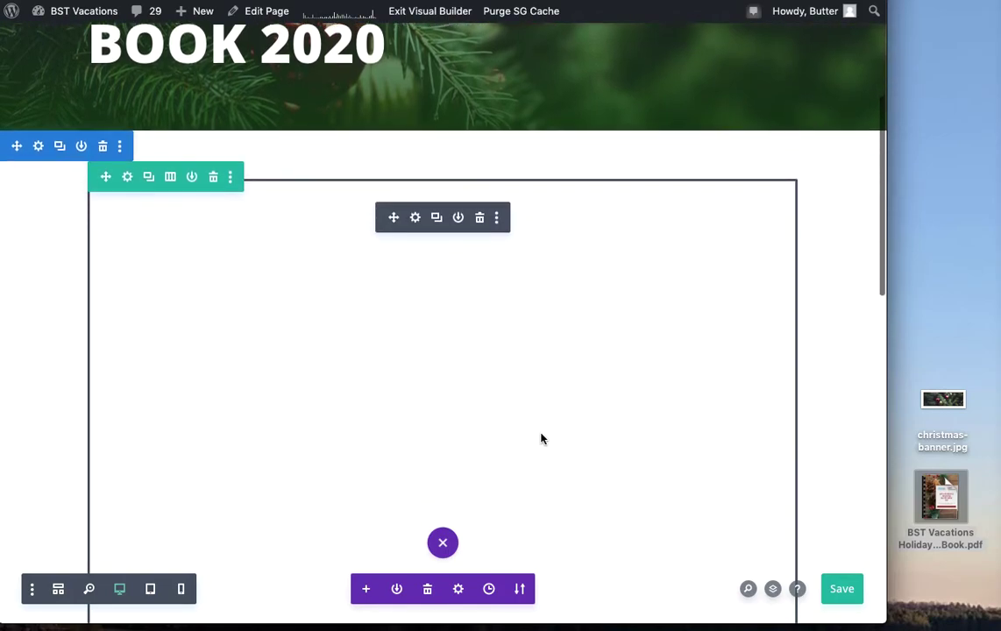
scroll(541, 438, up, 4)
key(super+s)
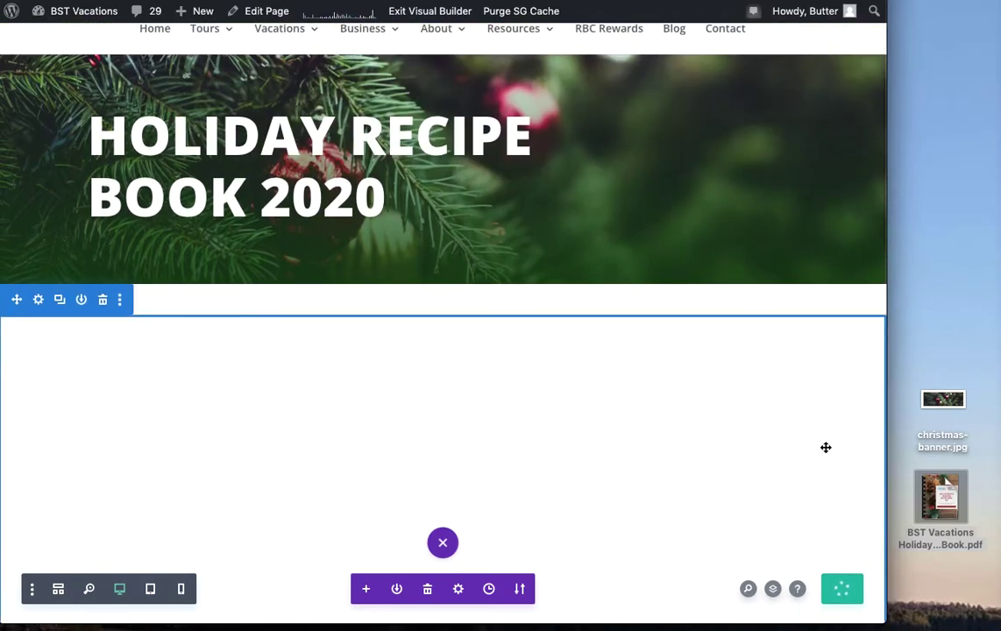
scroll(825, 447, down, 3)
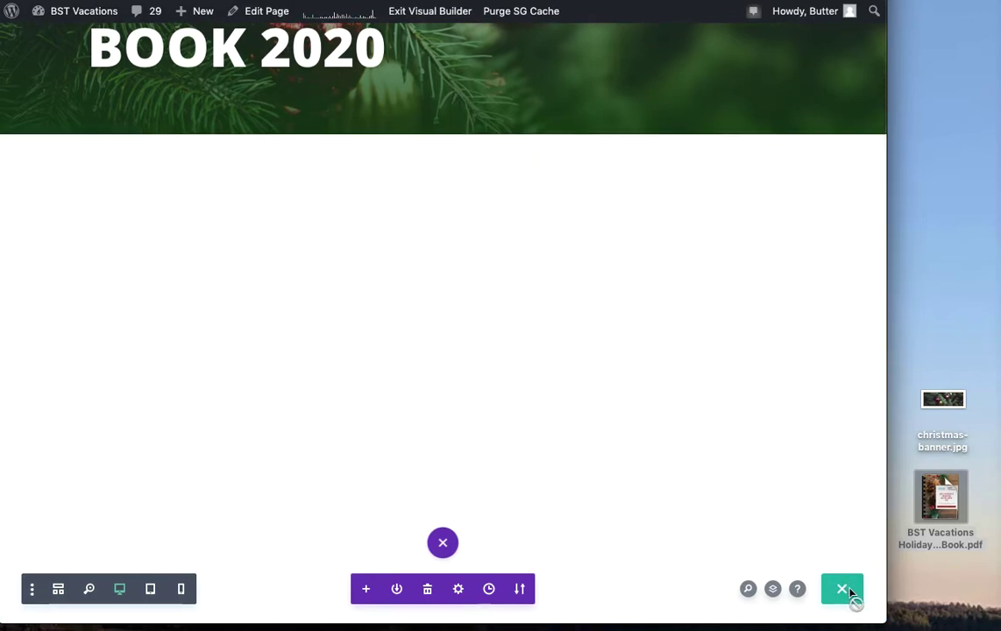
click(848, 593)
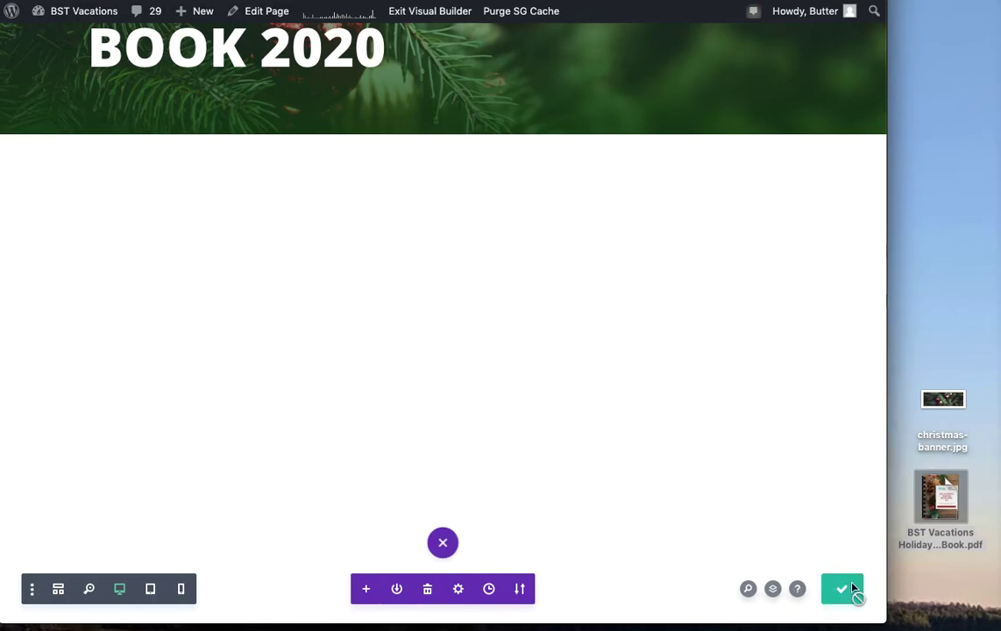
click(441, 22)
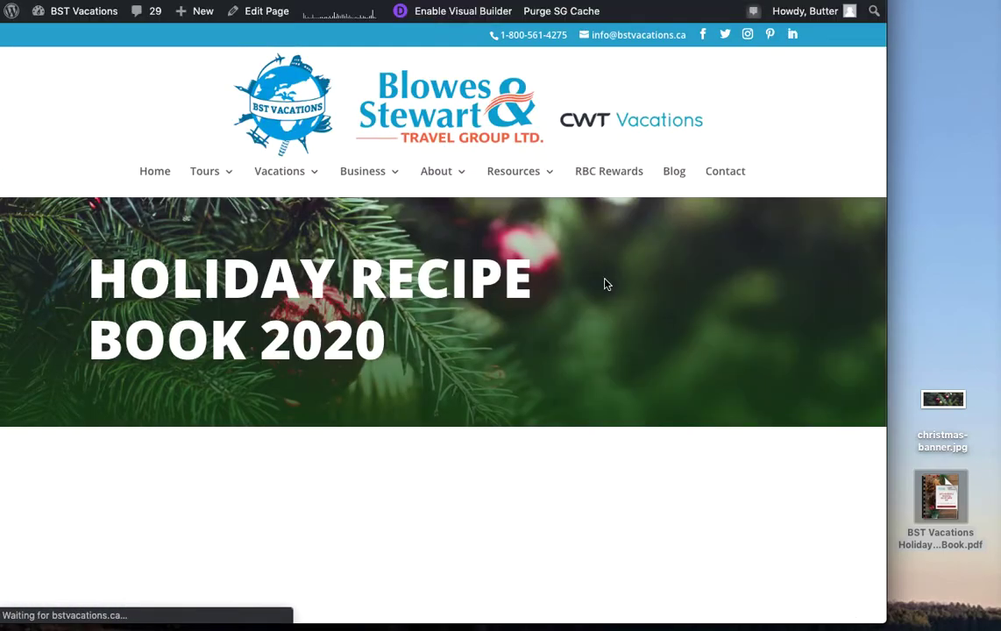
Examine the embedded flipbook on the live page, paging forward from the cover to page 6.
scroll(662, 326, down, 3)
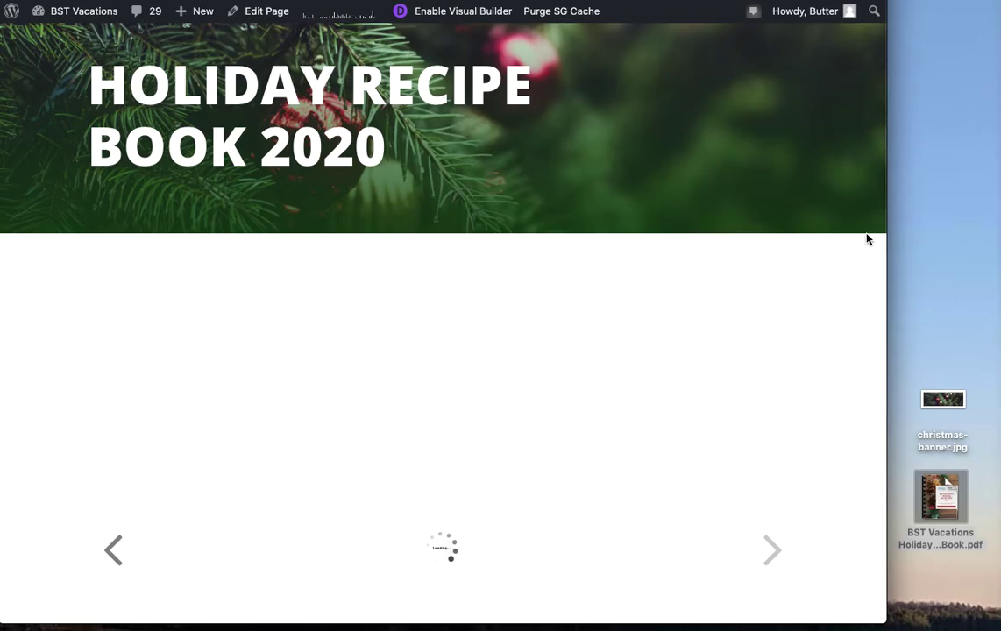
scroll(850, 188, down, 3)
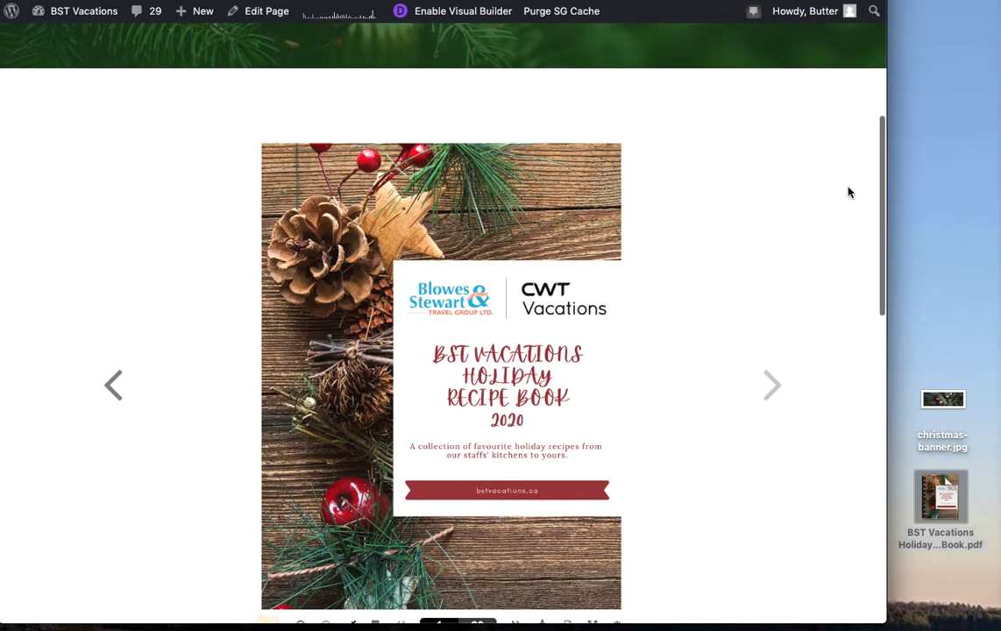
click(771, 394)
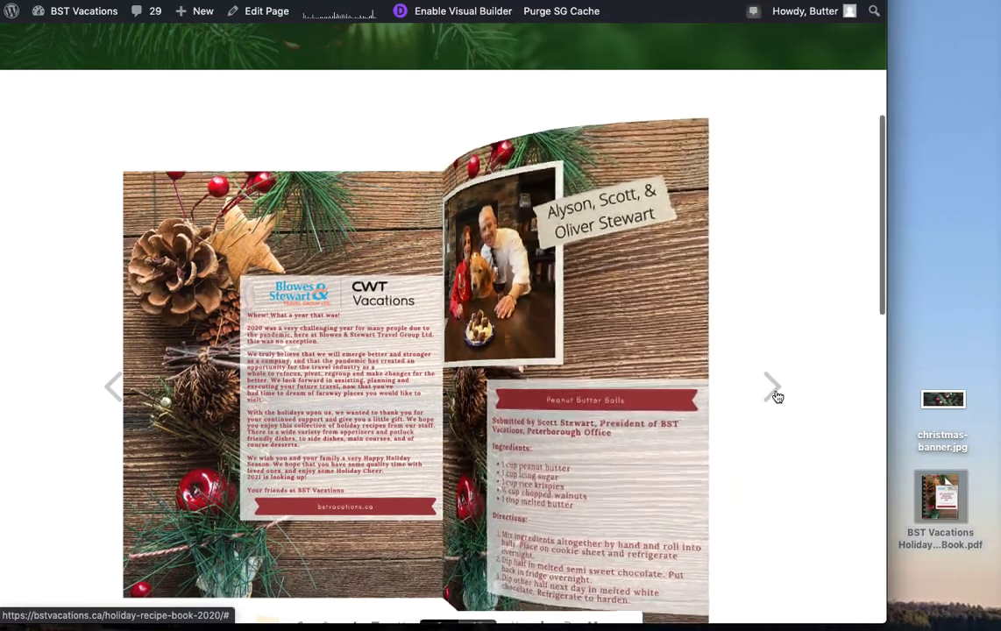
click(775, 396)
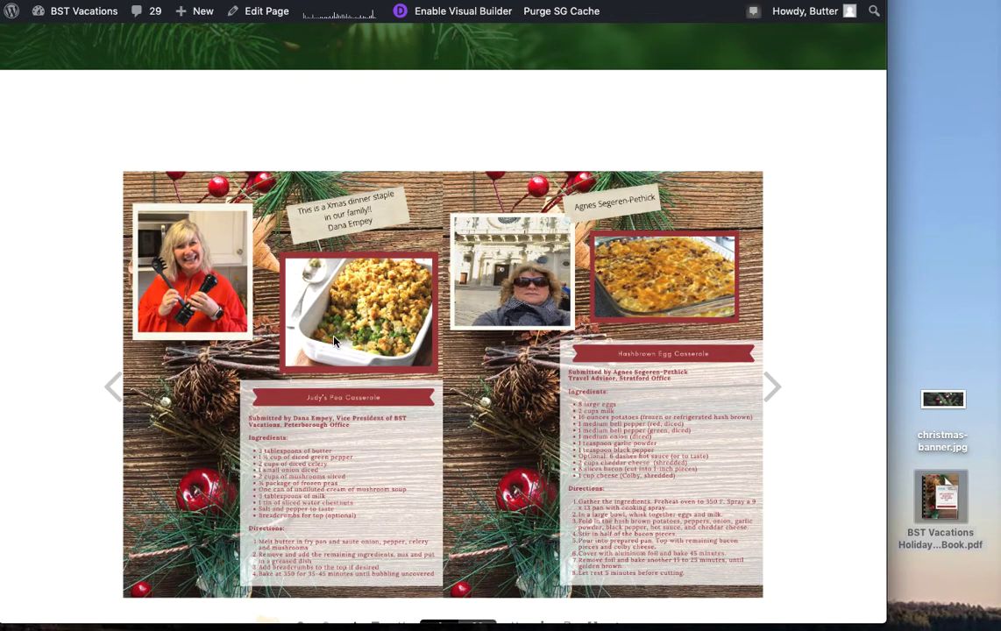
scroll(334, 342, up, 3)
scroll(334, 342, down, 3)
scroll(441, 364, up, 3)
scroll(441, 364, down, 3)
scroll(811, 246, up, 3)
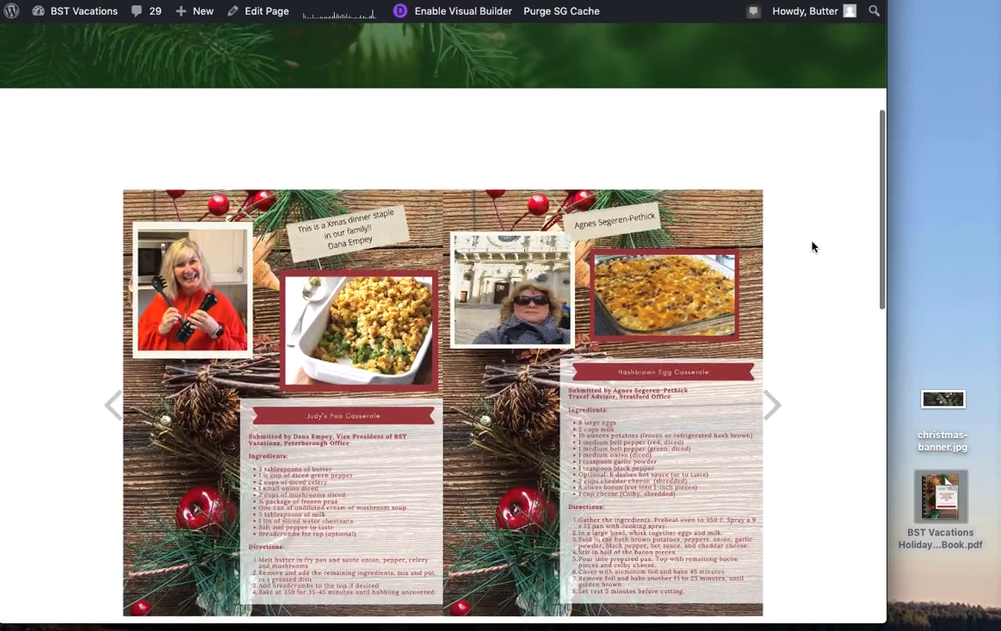
scroll(812, 247, down, 3)
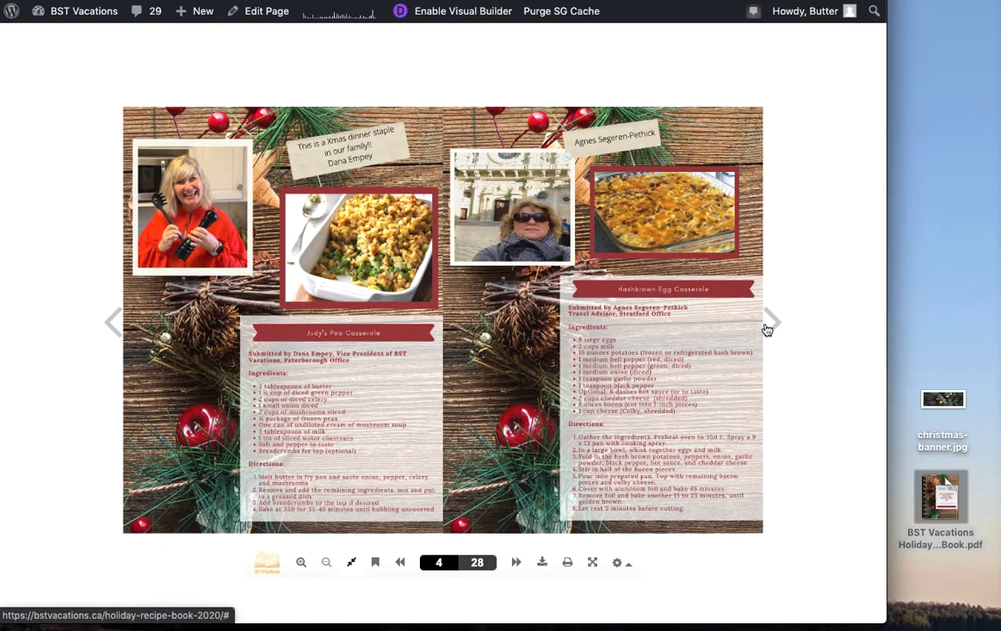
click(776, 327)
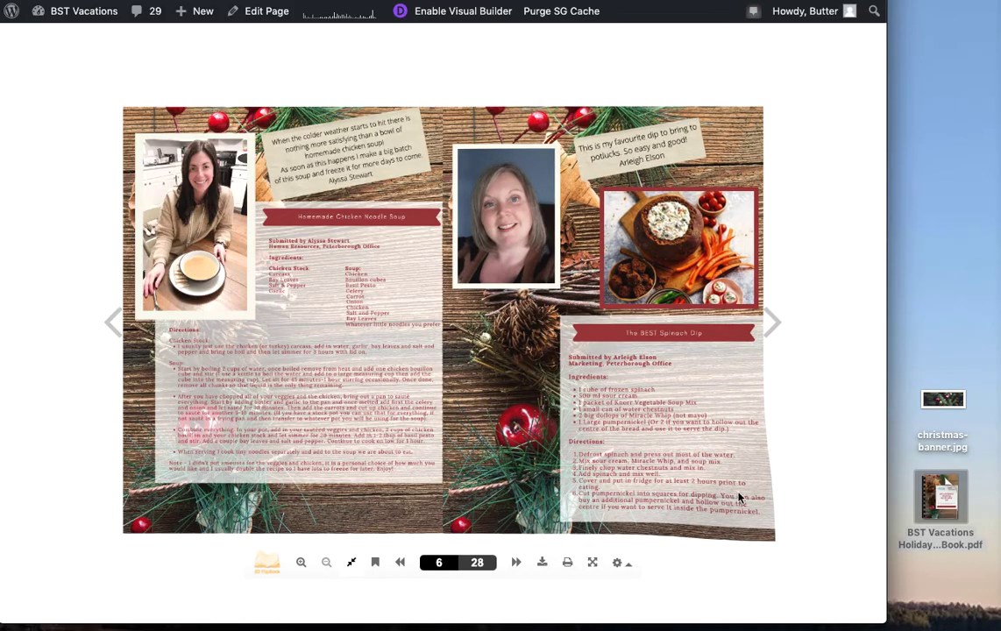
Review the live page's overall layout, from the header and Christmas banner down through the flipbook and its controls.
scroll(827, 317, up, 5)
scroll(827, 317, down, 5)
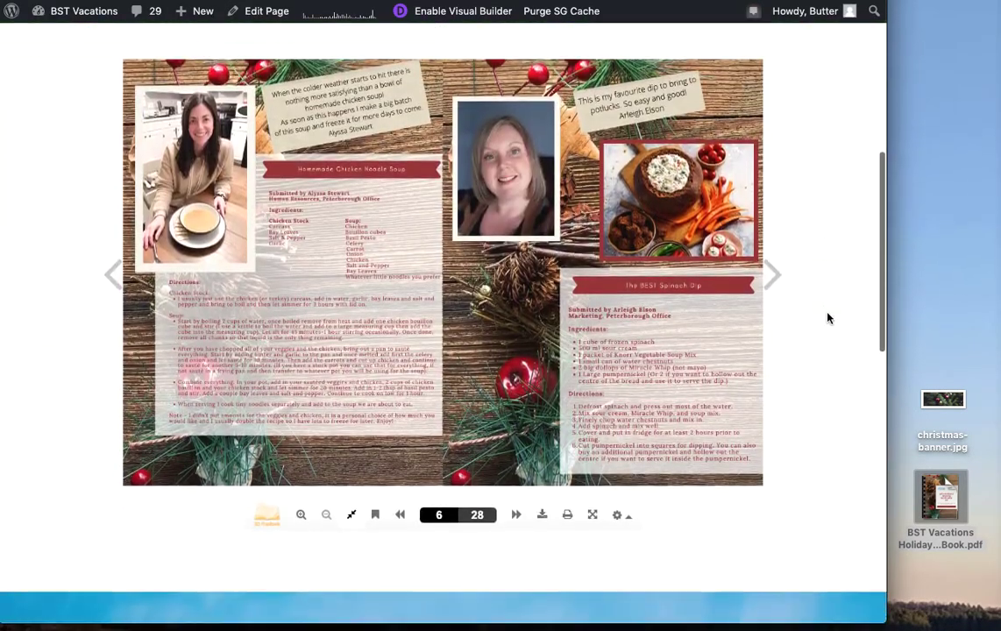
scroll(827, 317, up, 5)
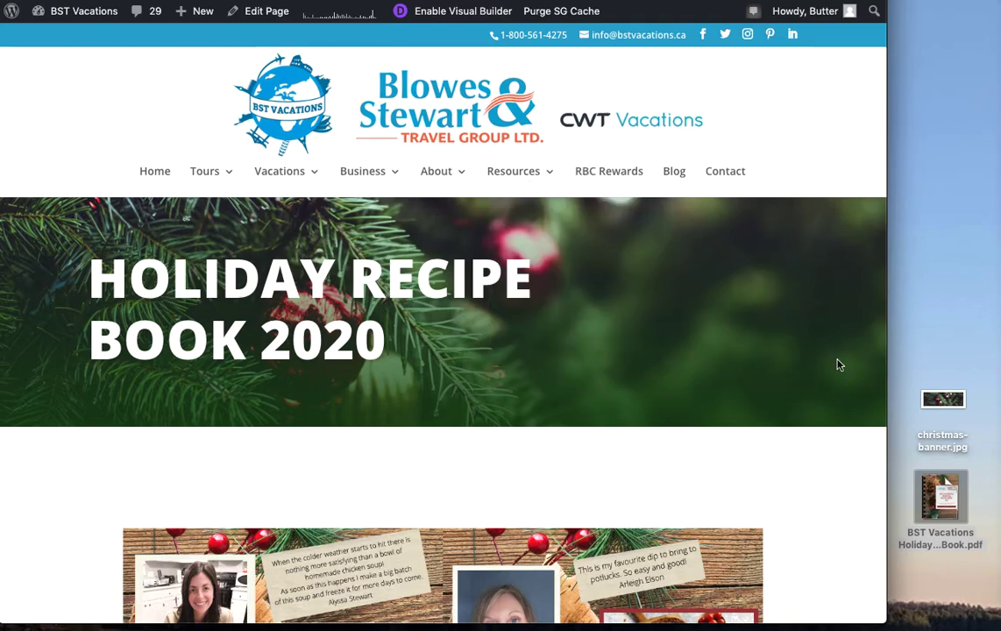
scroll(809, 369, down, 5)
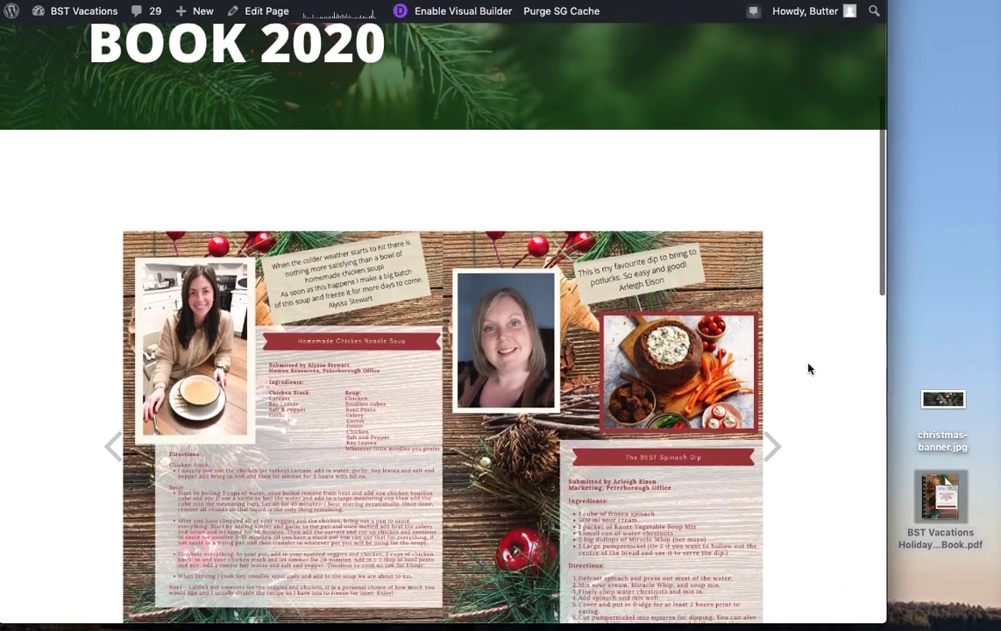
scroll(809, 368, down, 10)
scroll(809, 368, up, 15)
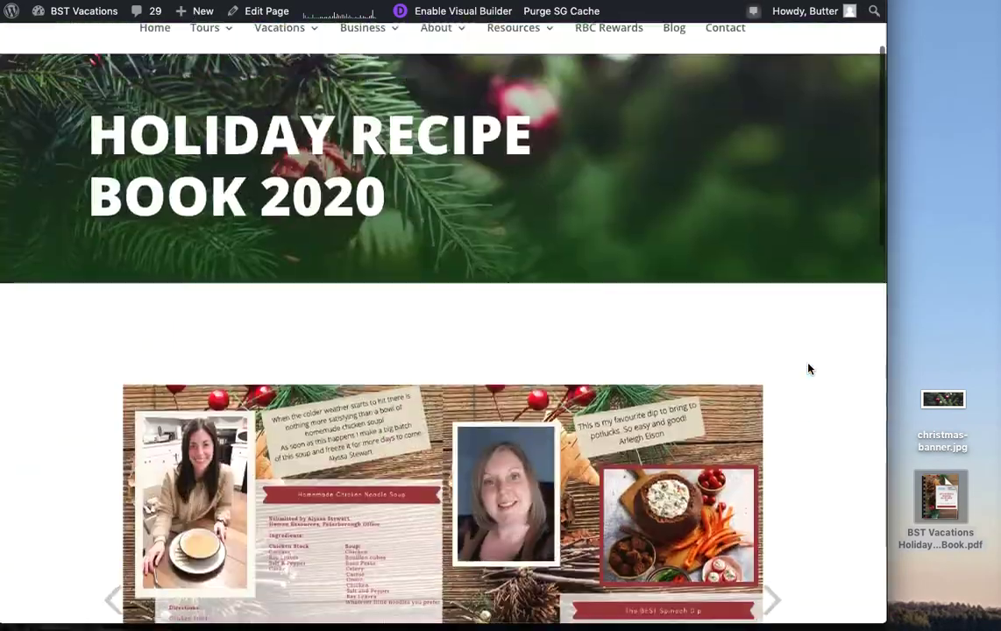
scroll(809, 368, down, 5)
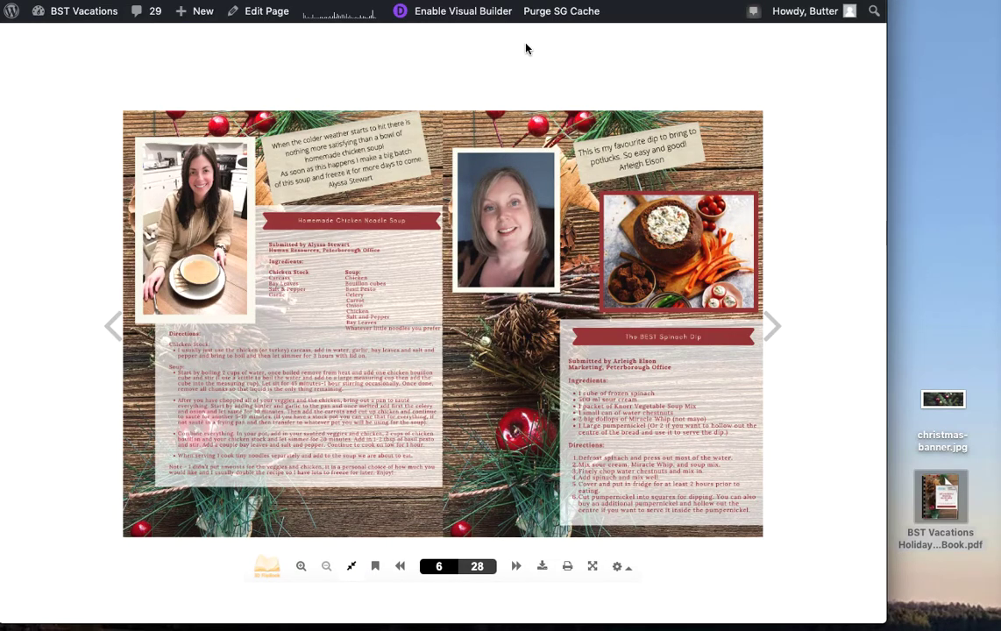
scroll(782, 145, up, 5)
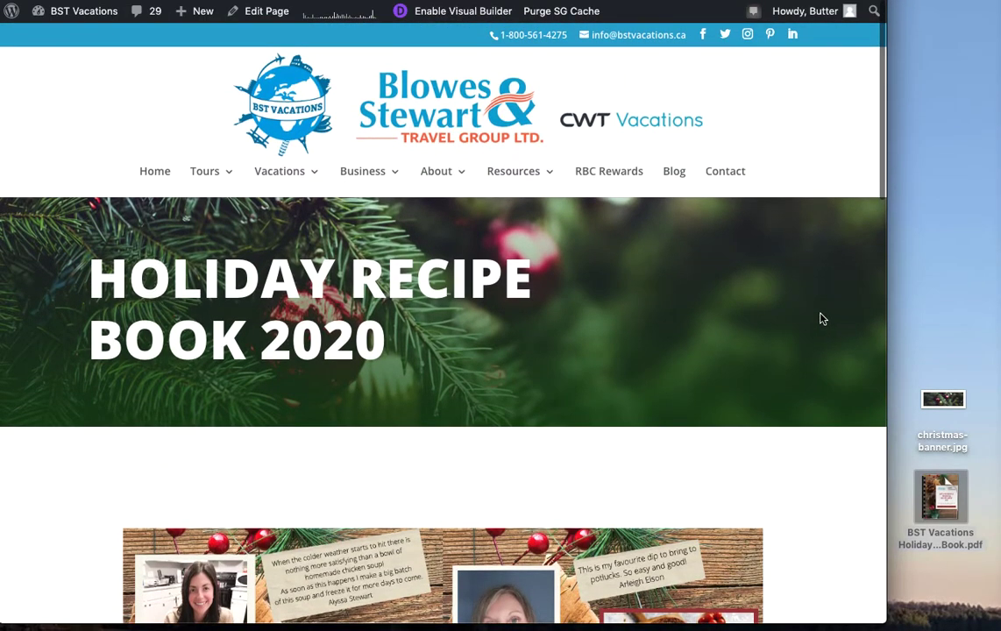
Open the BST Vacations site's administration shortcuts.
mouse_move(101, 16)
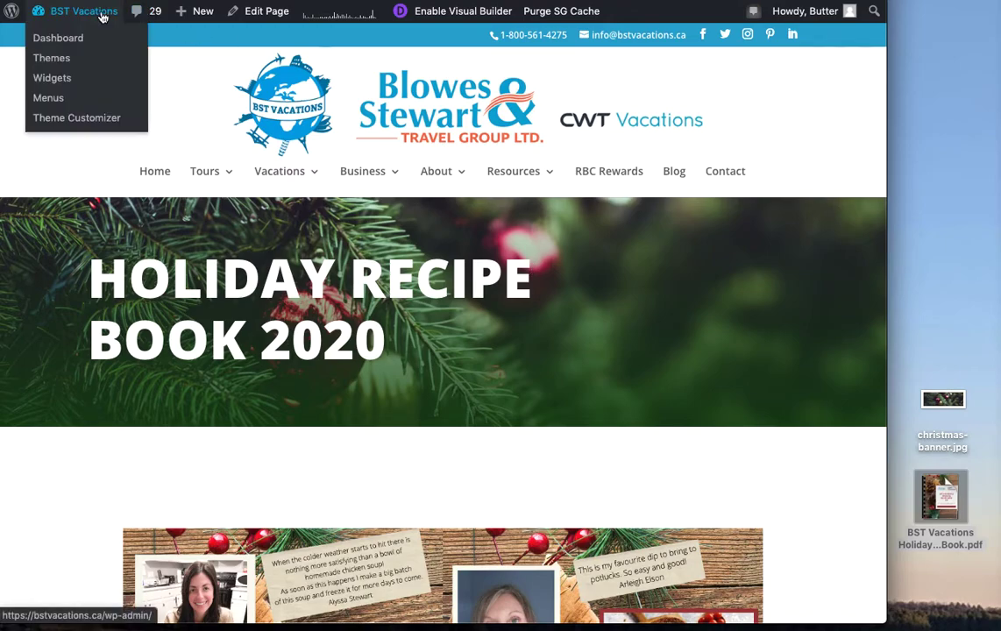